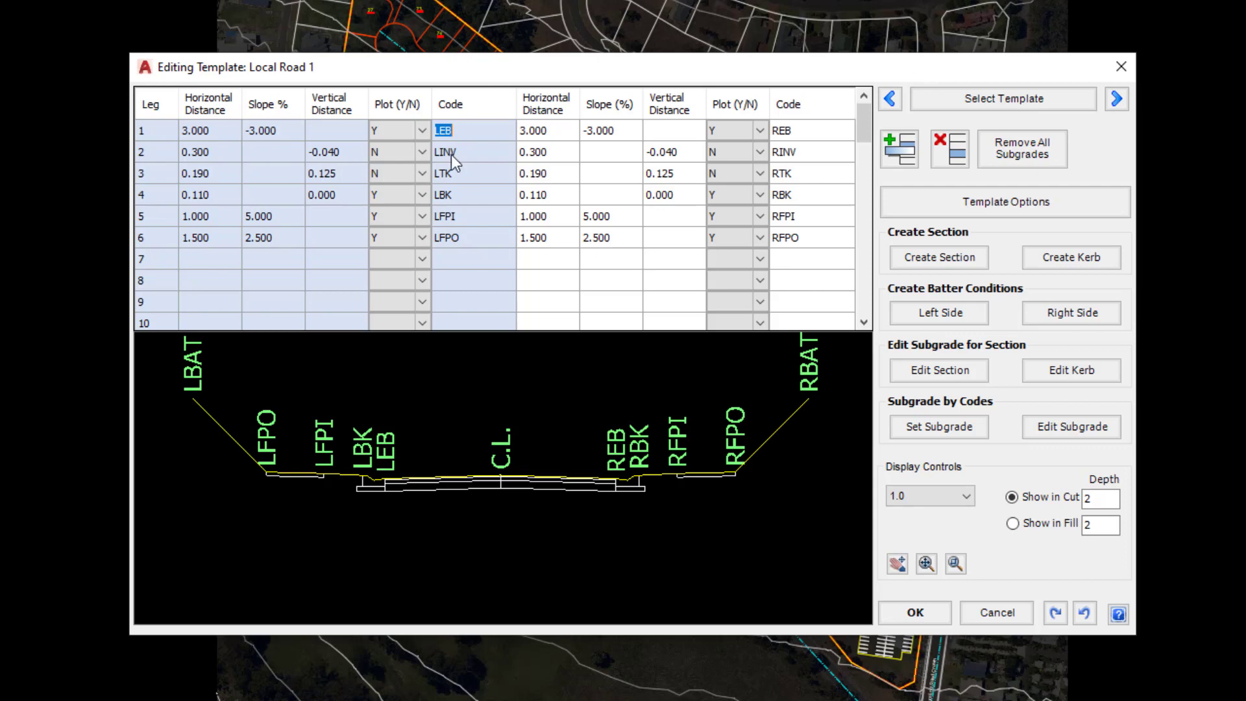
Rename row 1's left code from LEB to LEOB and check the section preview.
click(464, 130)
drag(462, 131, 423, 128)
click(428, 130)
key(Return)
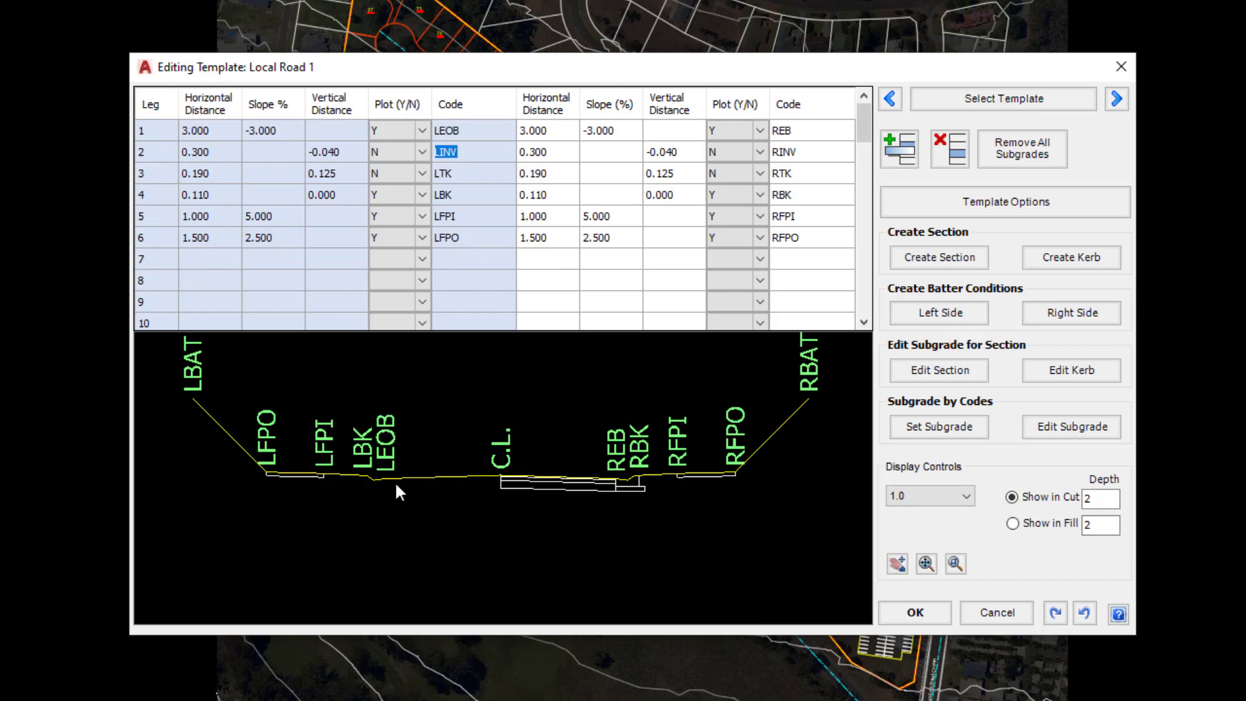
scroll(419, 486, up, 1)
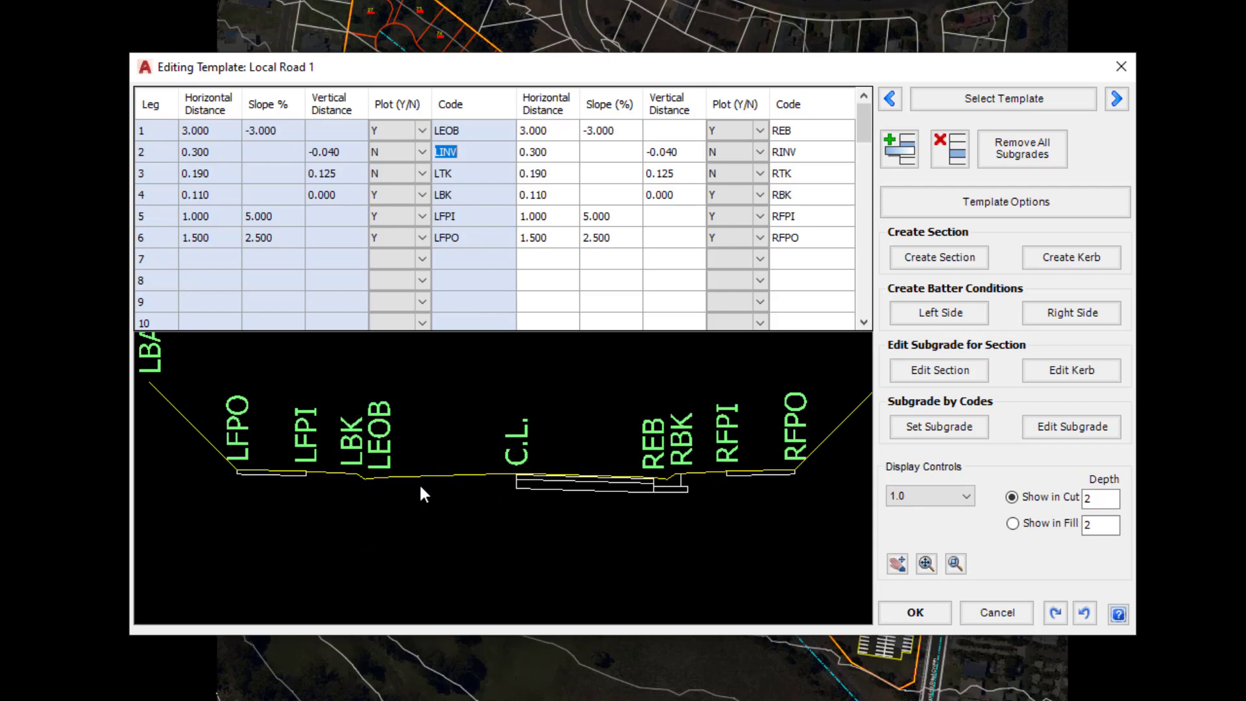
click(363, 478)
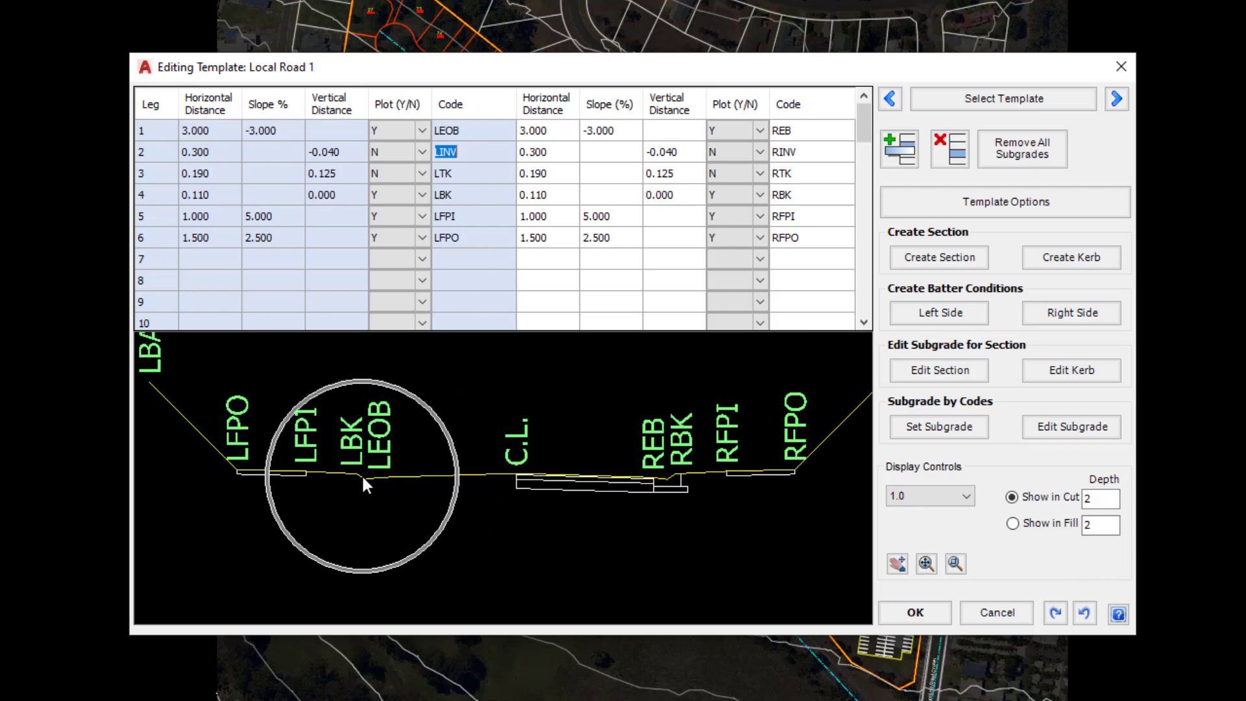
Change row 1's left code back to LEB.
click(468, 131)
text(LEB)
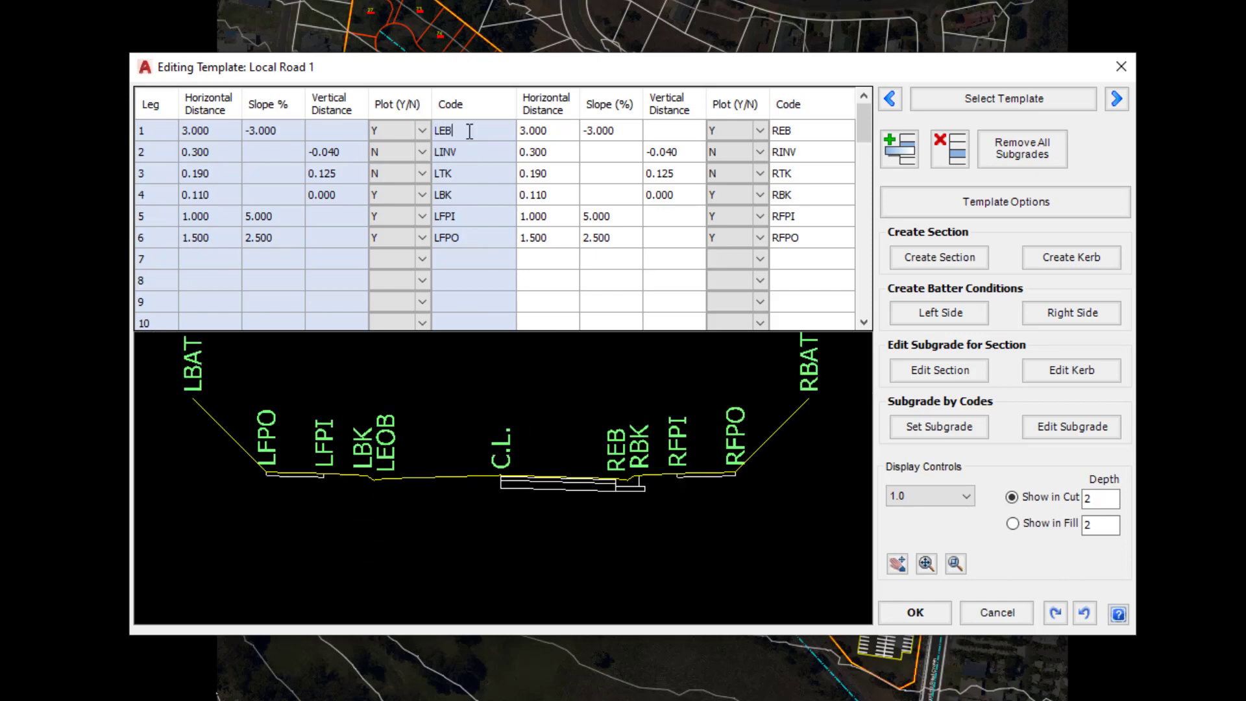
key(Return)
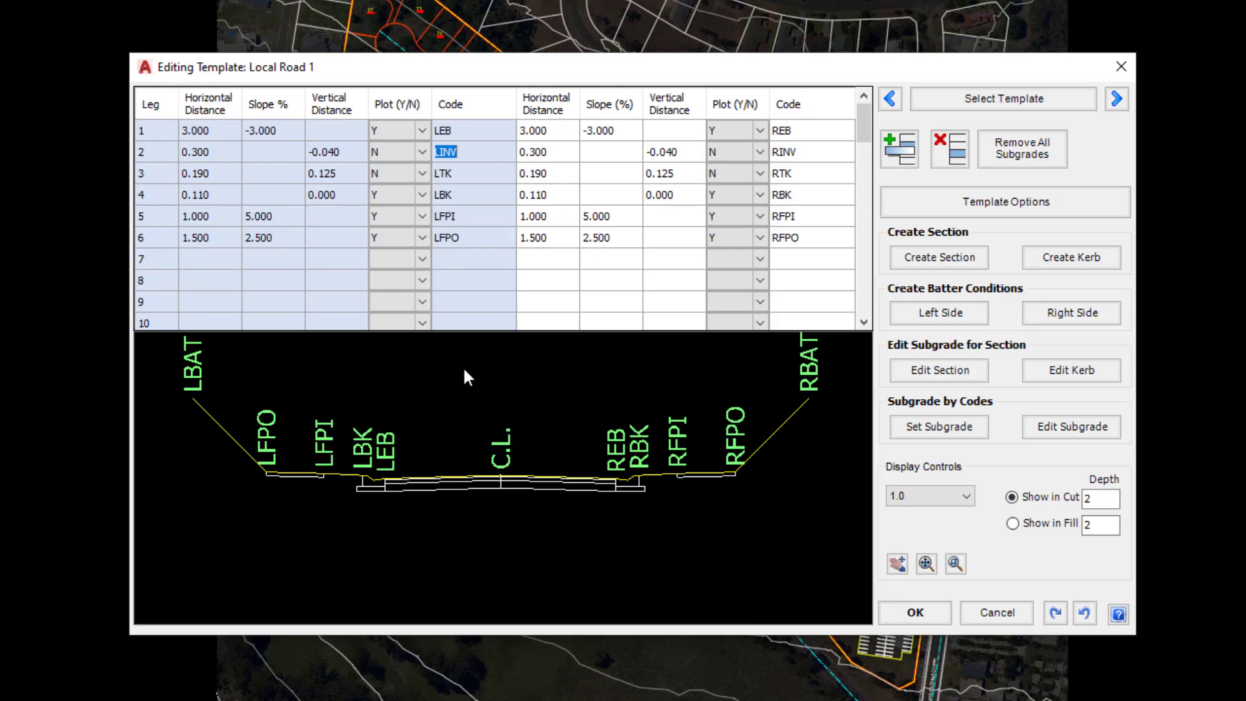
scroll(425, 479, up, 2)
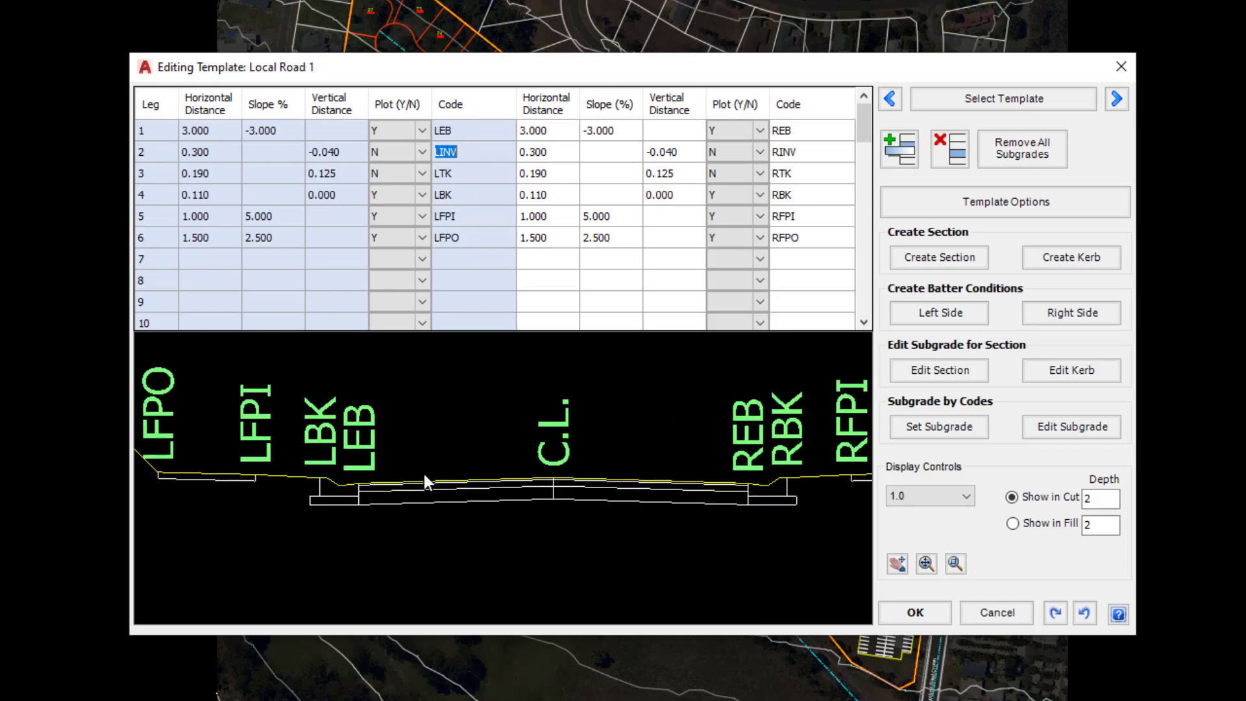
click(363, 471)
Rename row 1's left code to LEOB again, then restore it to LEB.
click(461, 130)
text(LEOB)
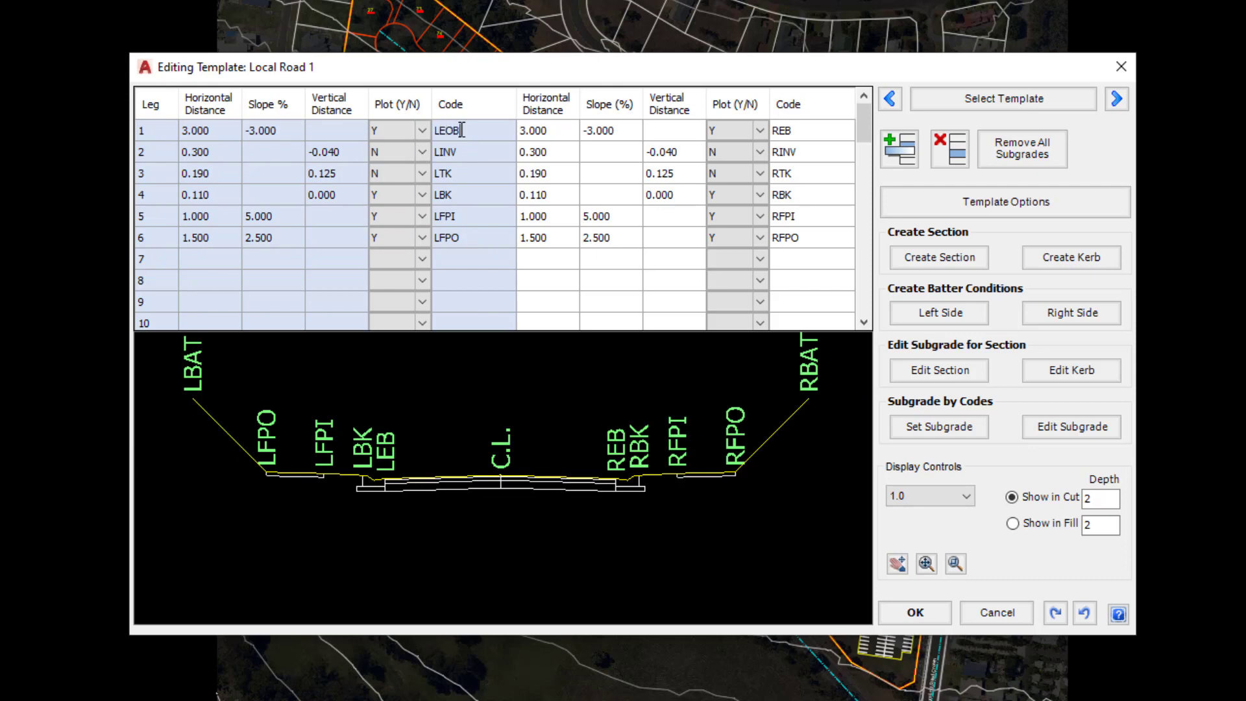
key(Return)
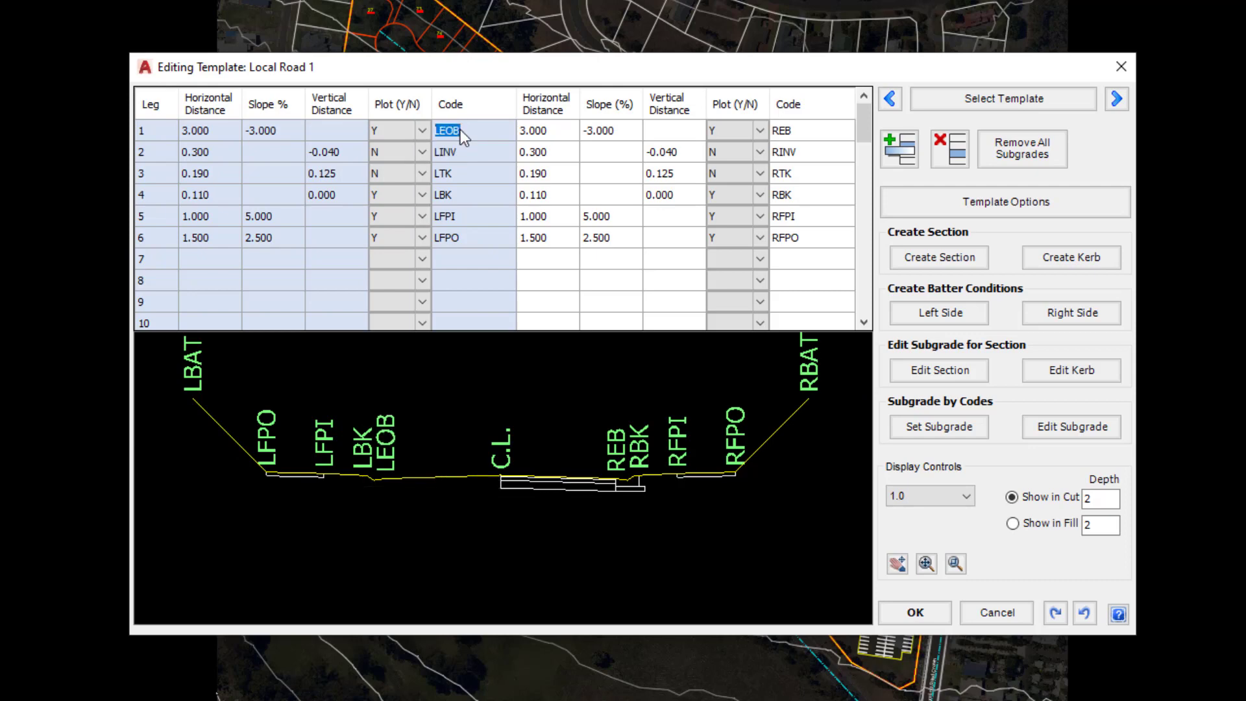
key(Return)
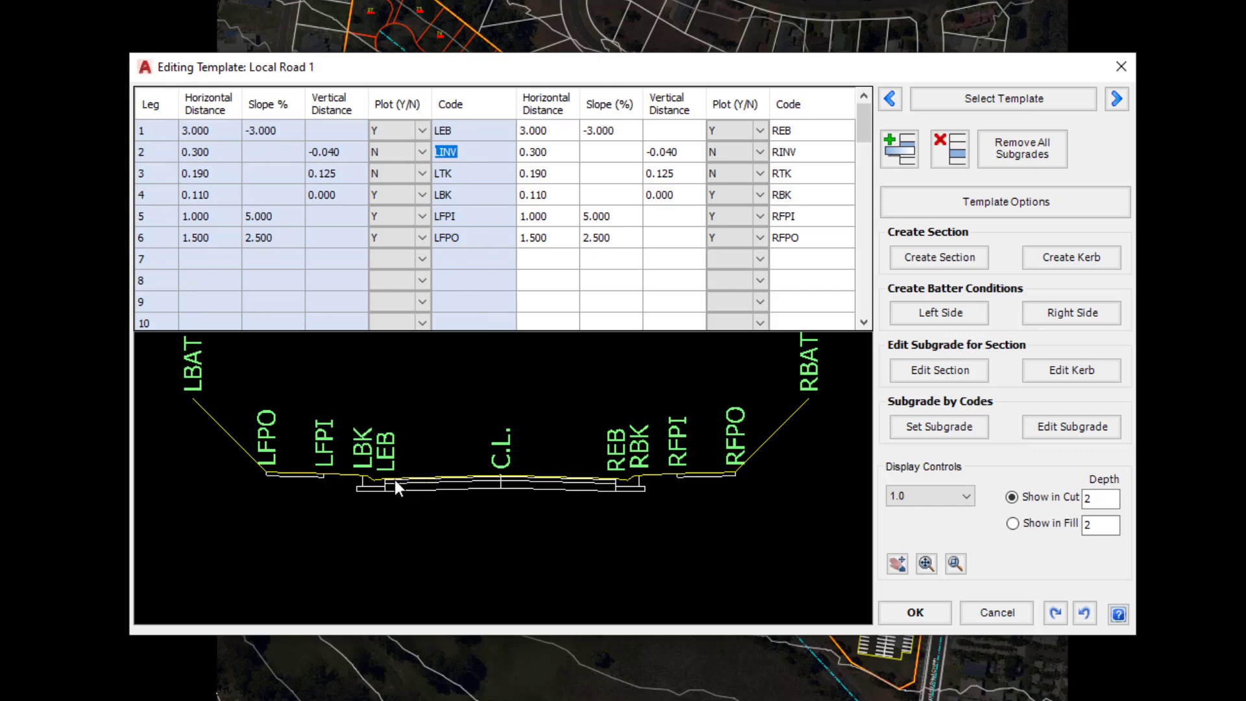
scroll(387, 481, up, 2)
click(366, 490)
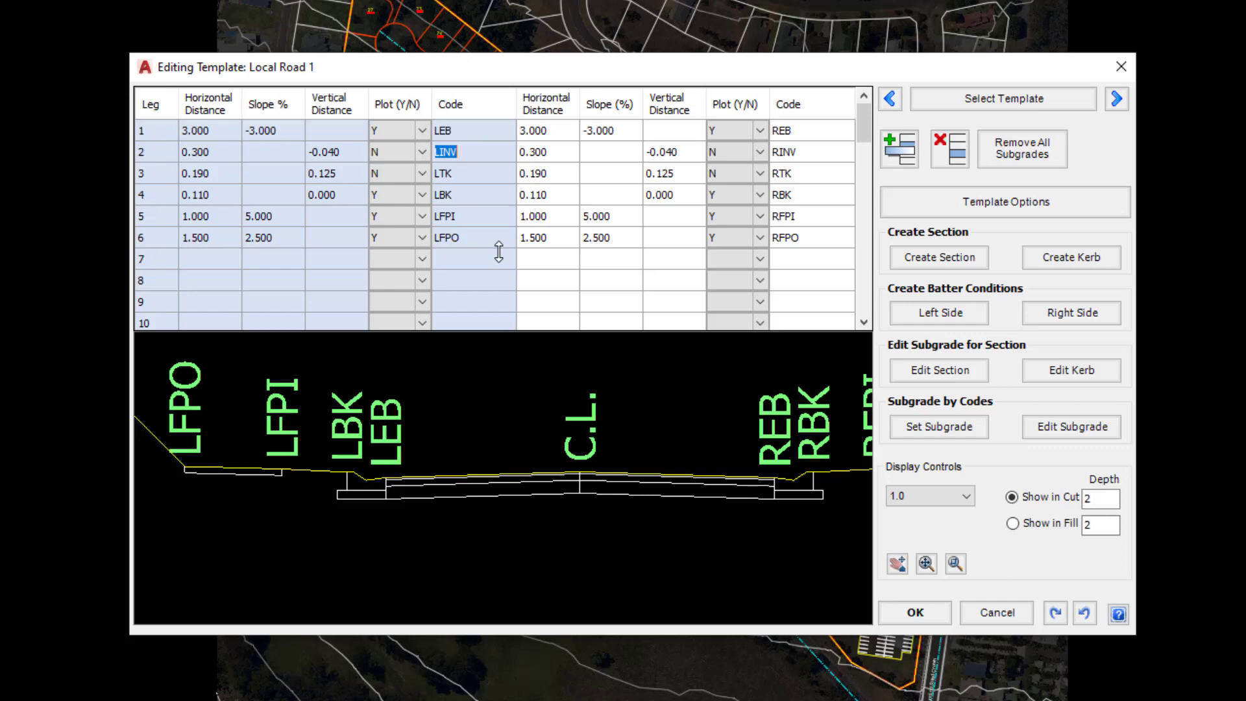
Set row 1's left code to LEOB once more.
click(458, 130)
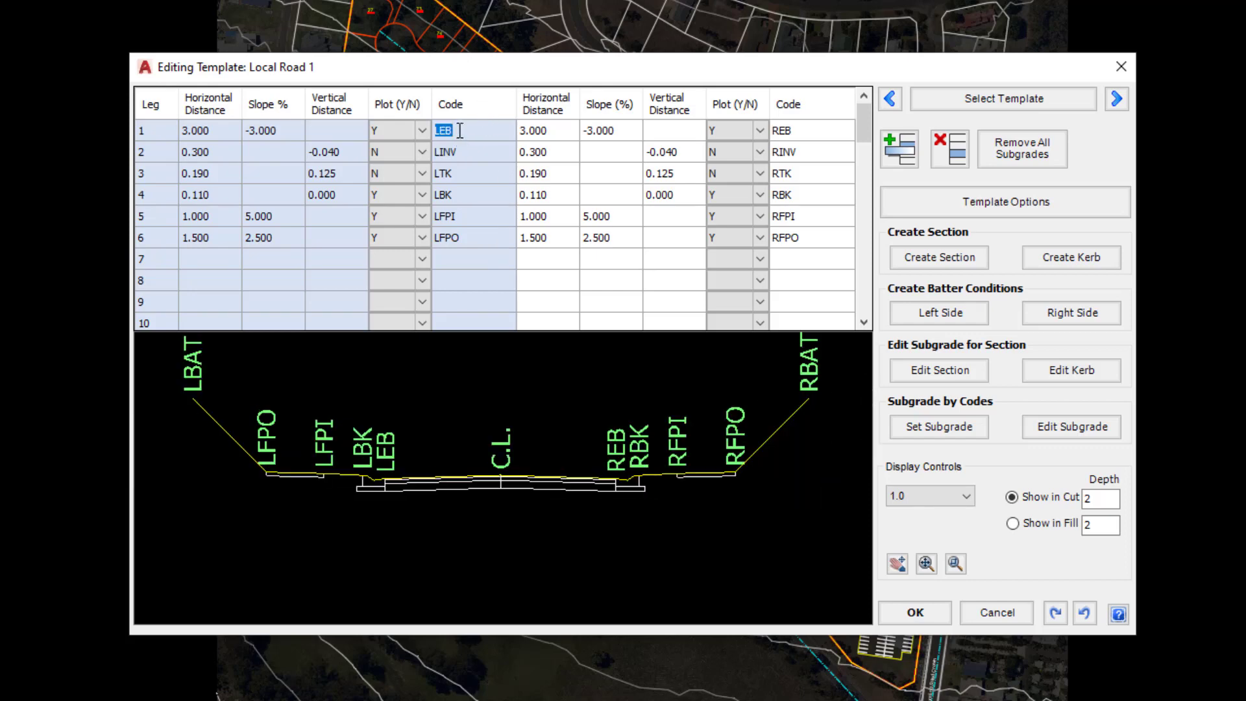
text(LEOB)
key(Return)
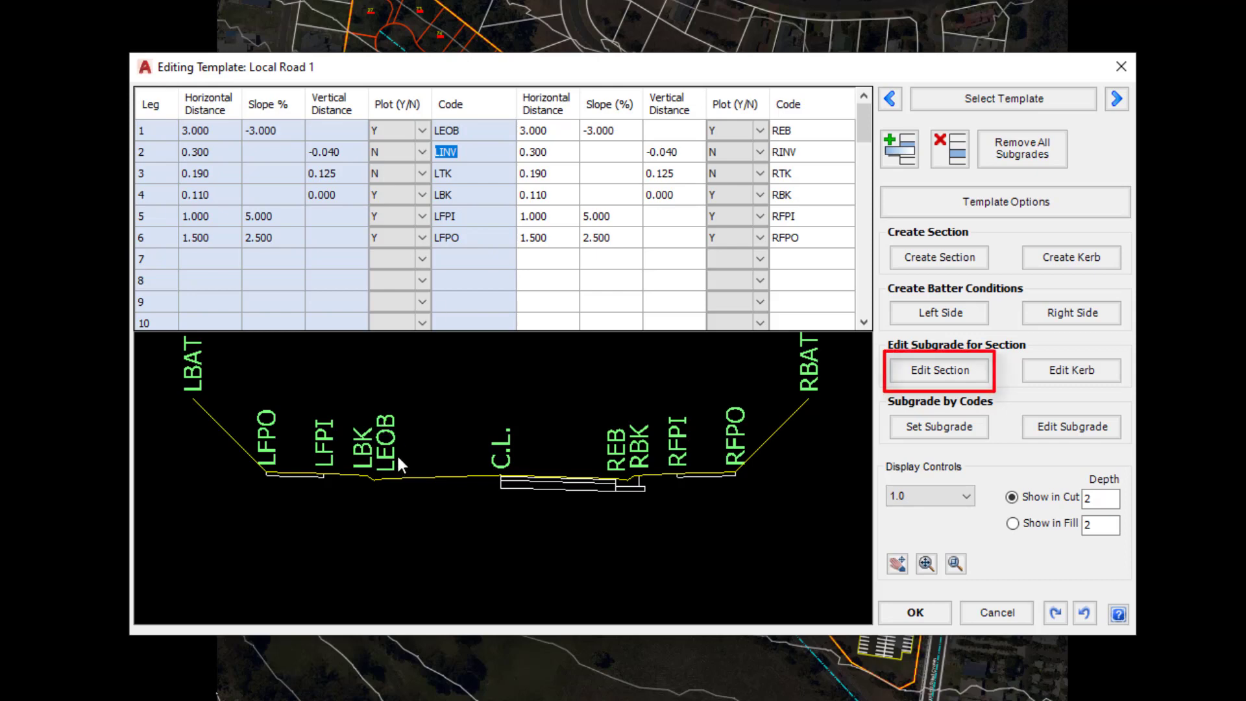
scroll(389, 454, up, 2)
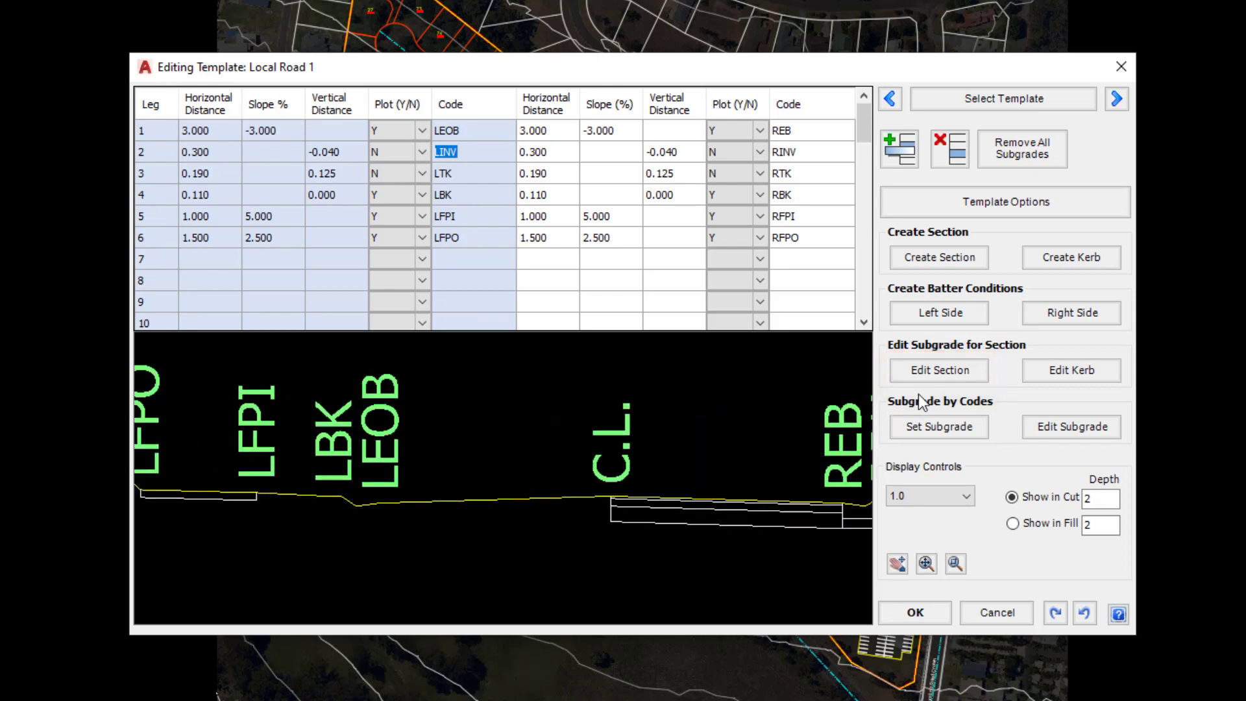
Pick the section between LEOB and the centreline for subgrade editing.
click(980, 375)
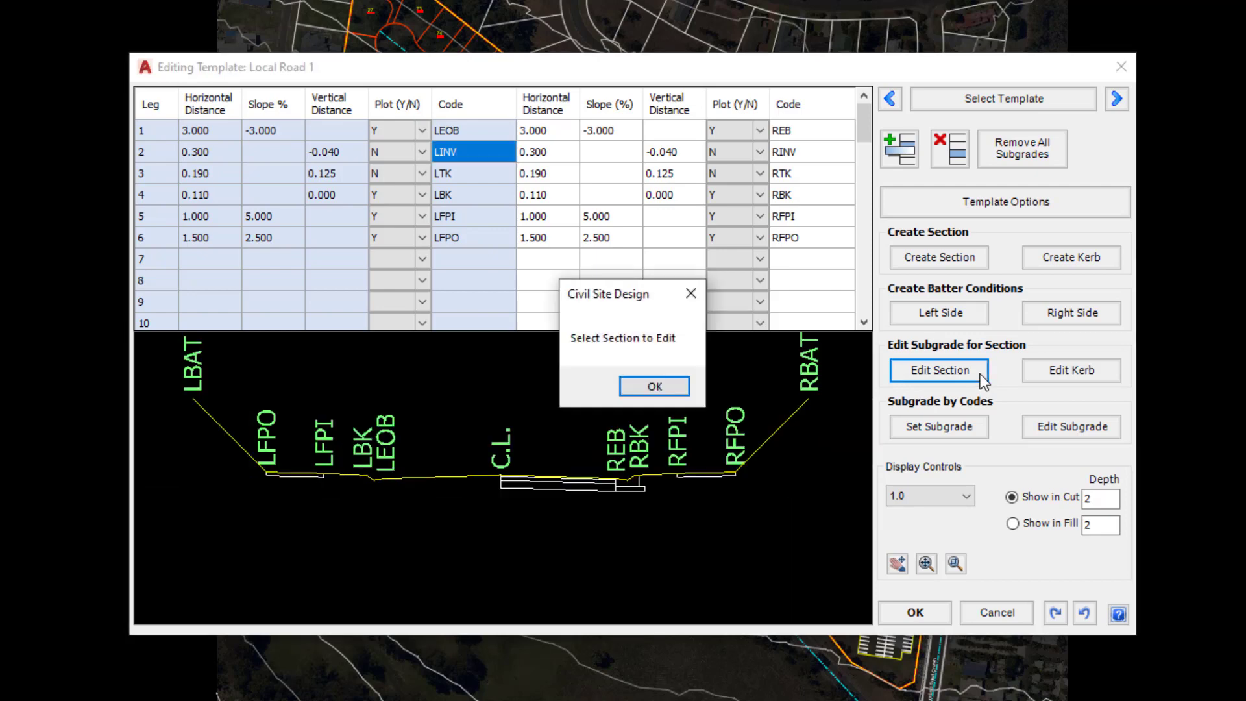
click(664, 385)
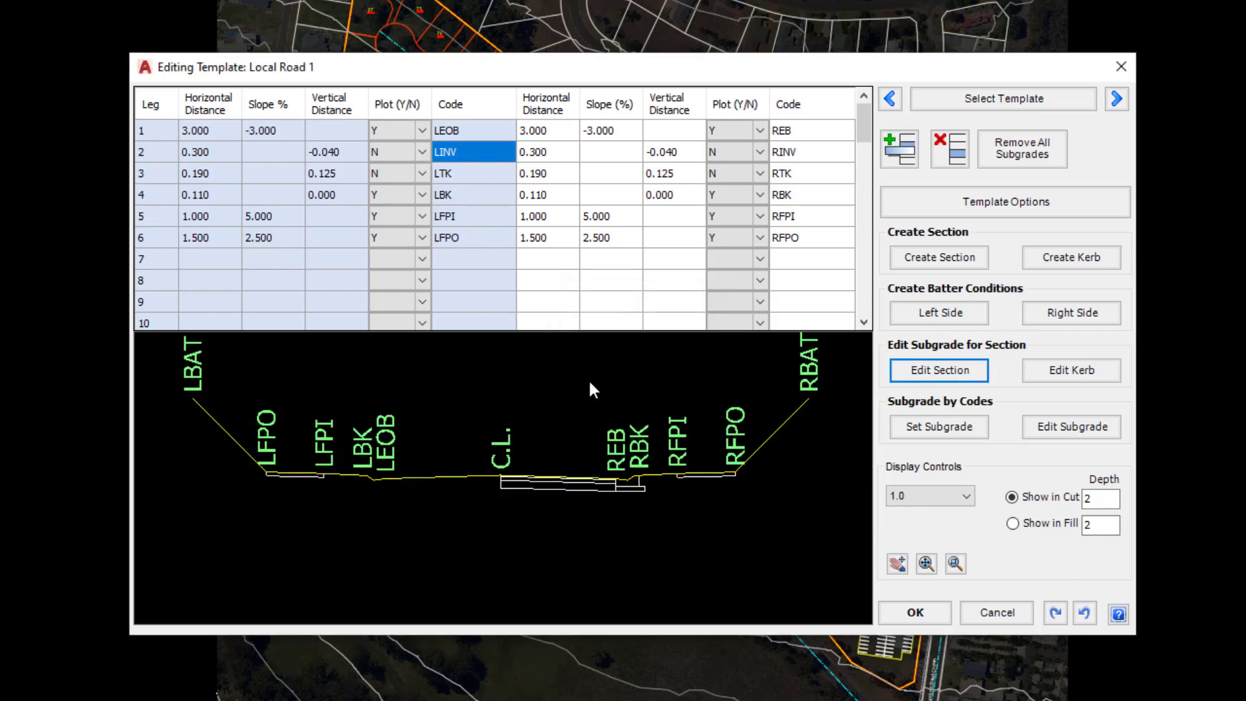
click(428, 478)
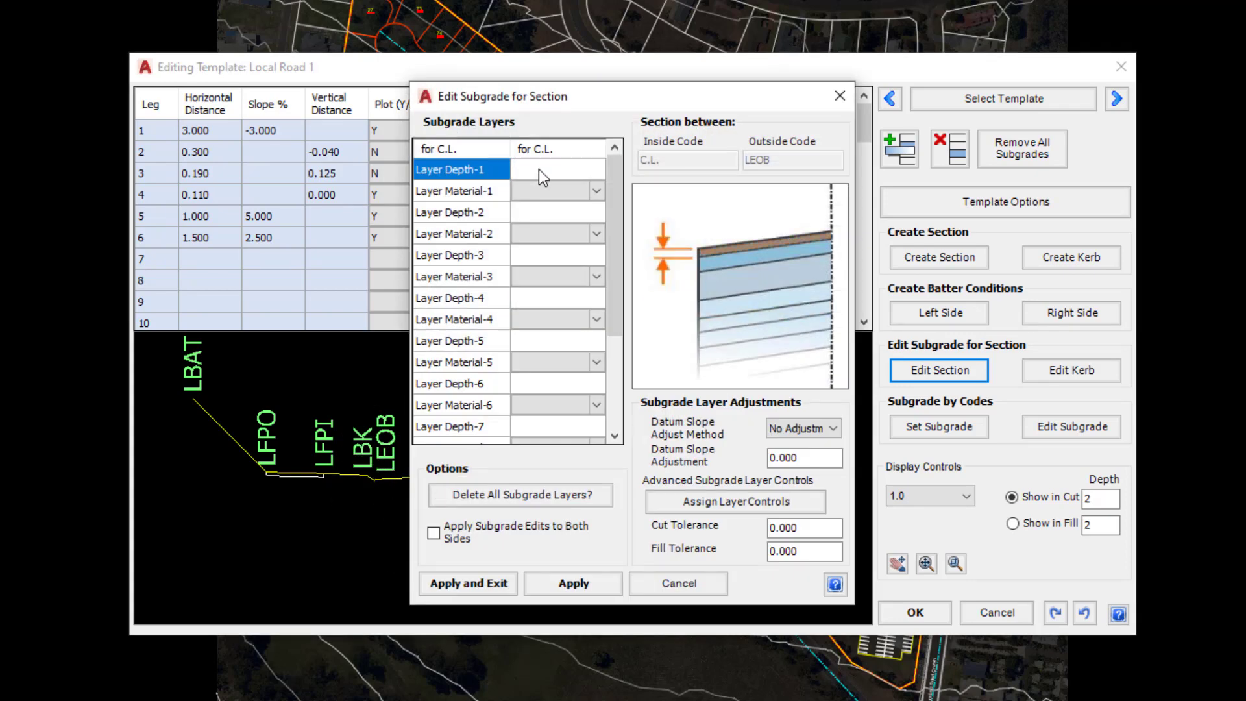
Give the C.L.–LEOB section a 0.03-deep Asphalt first subgrade layer on both sides.
click(539, 169)
text(0.)
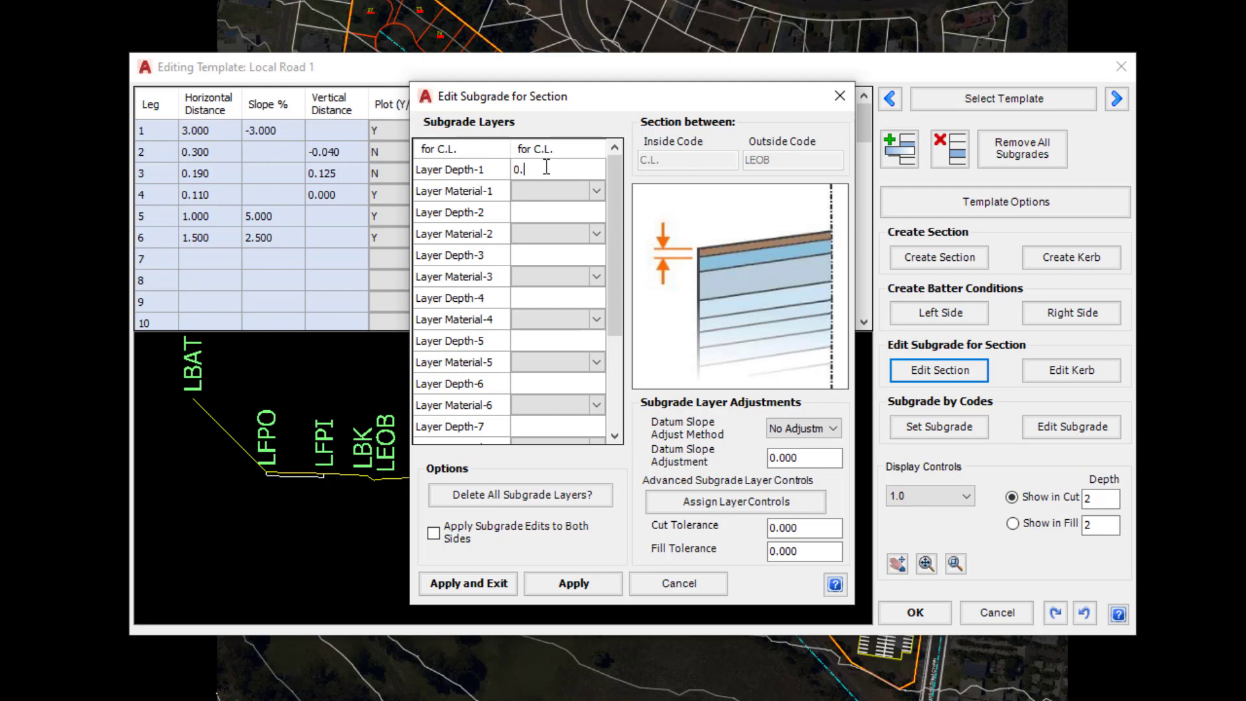
text(03)
click(594, 191)
click(597, 192)
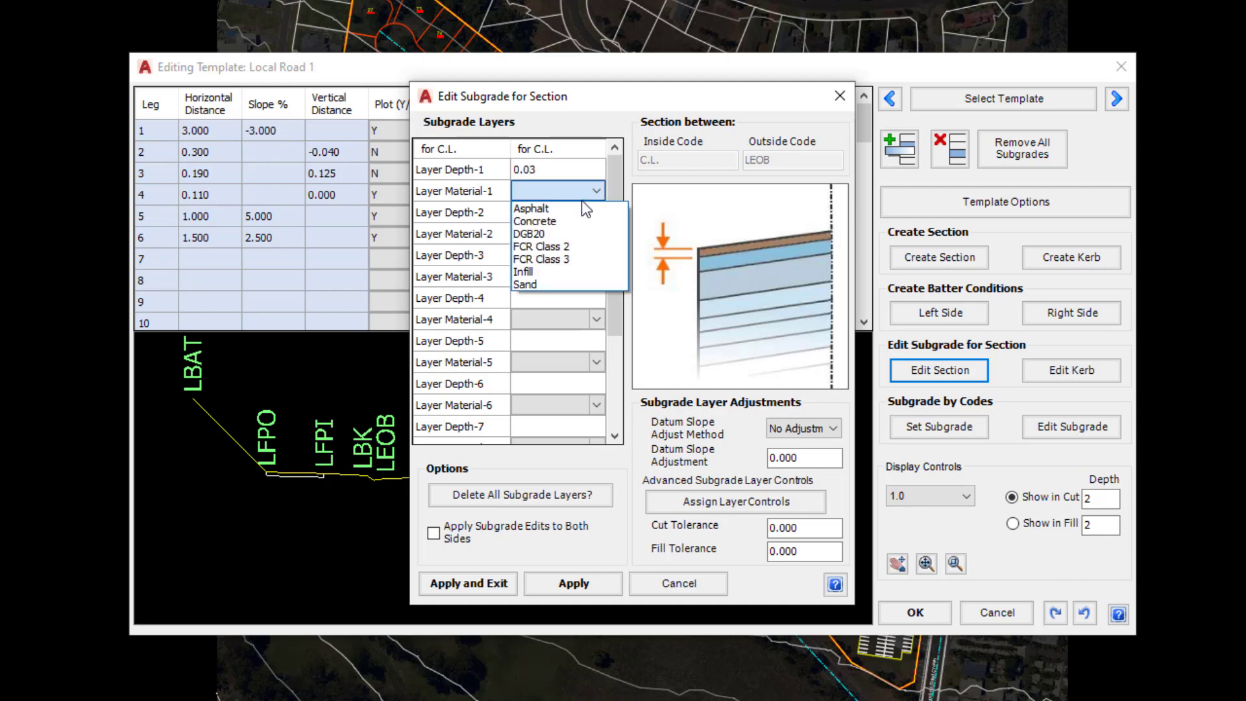
click(583, 207)
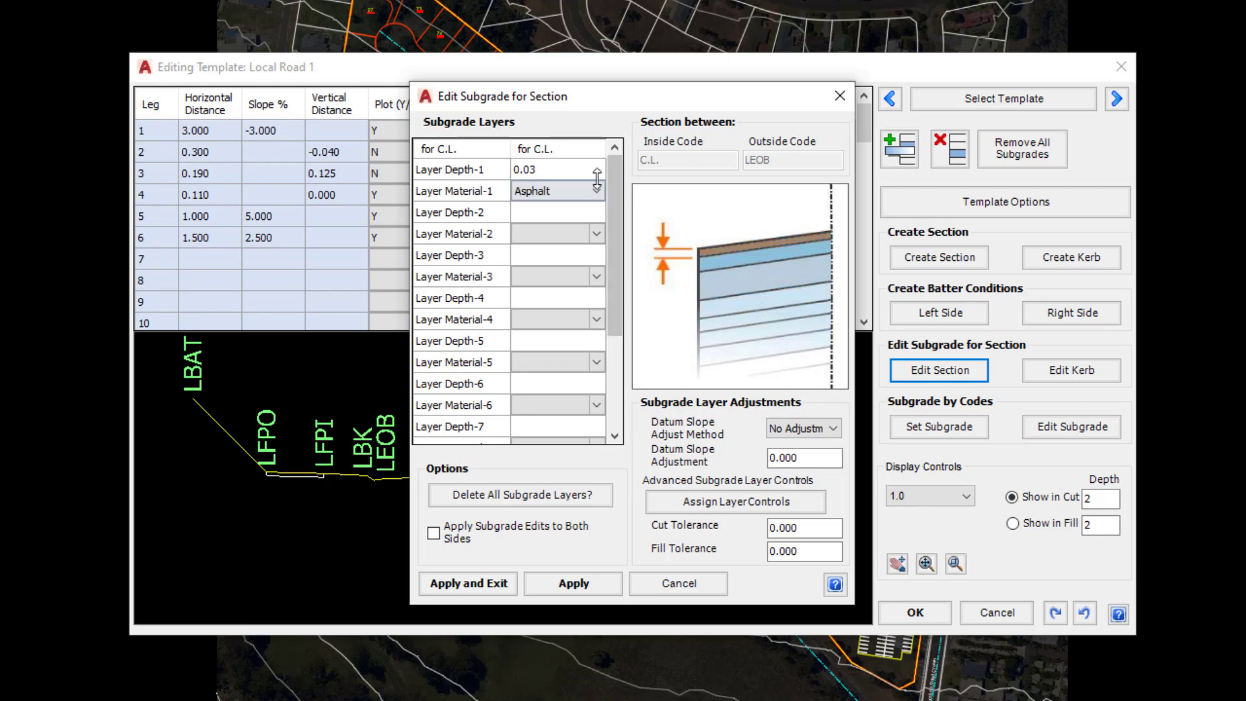
drag(596, 104, 1006, 106)
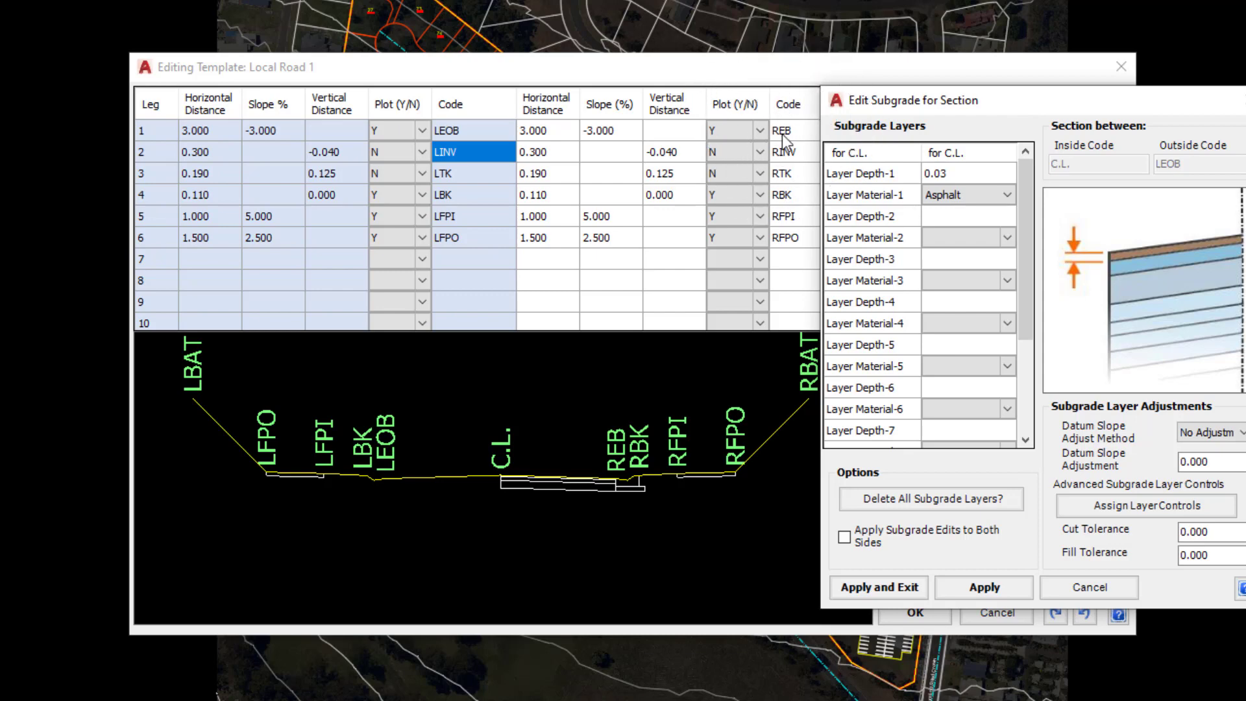
click(845, 538)
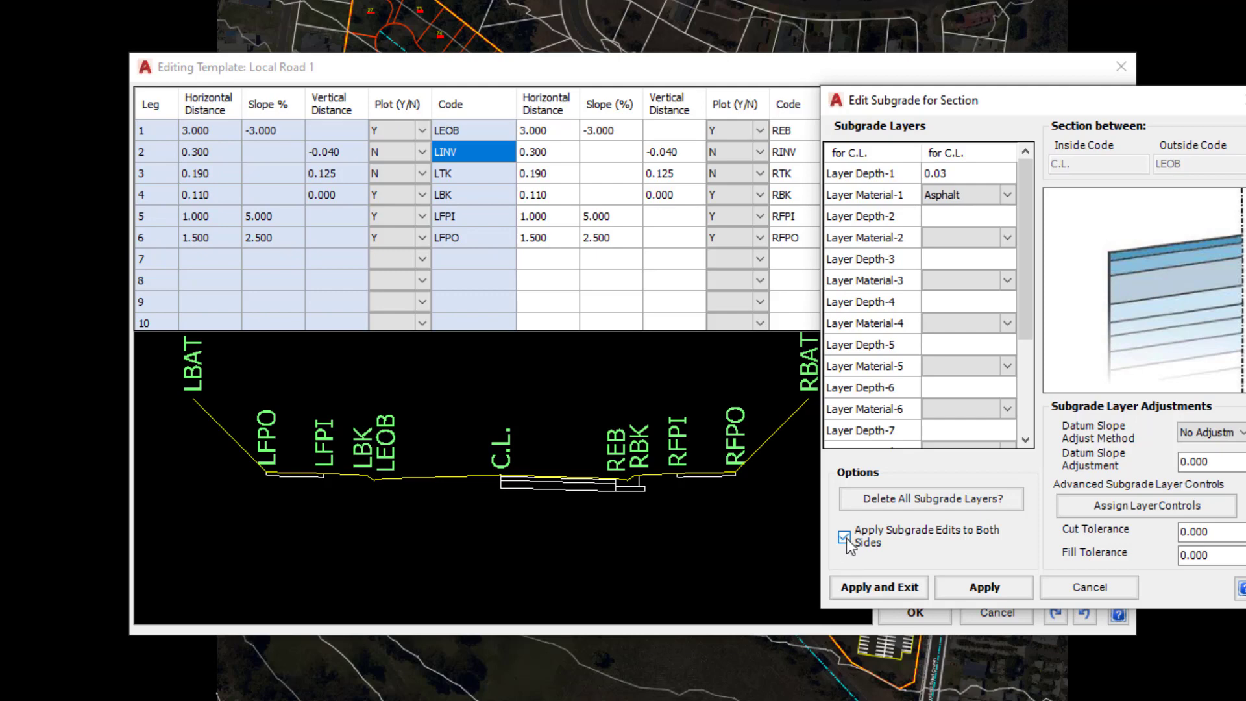
Apply the subgrade layer, then rename row 1's right code from REB to REOB.
click(869, 588)
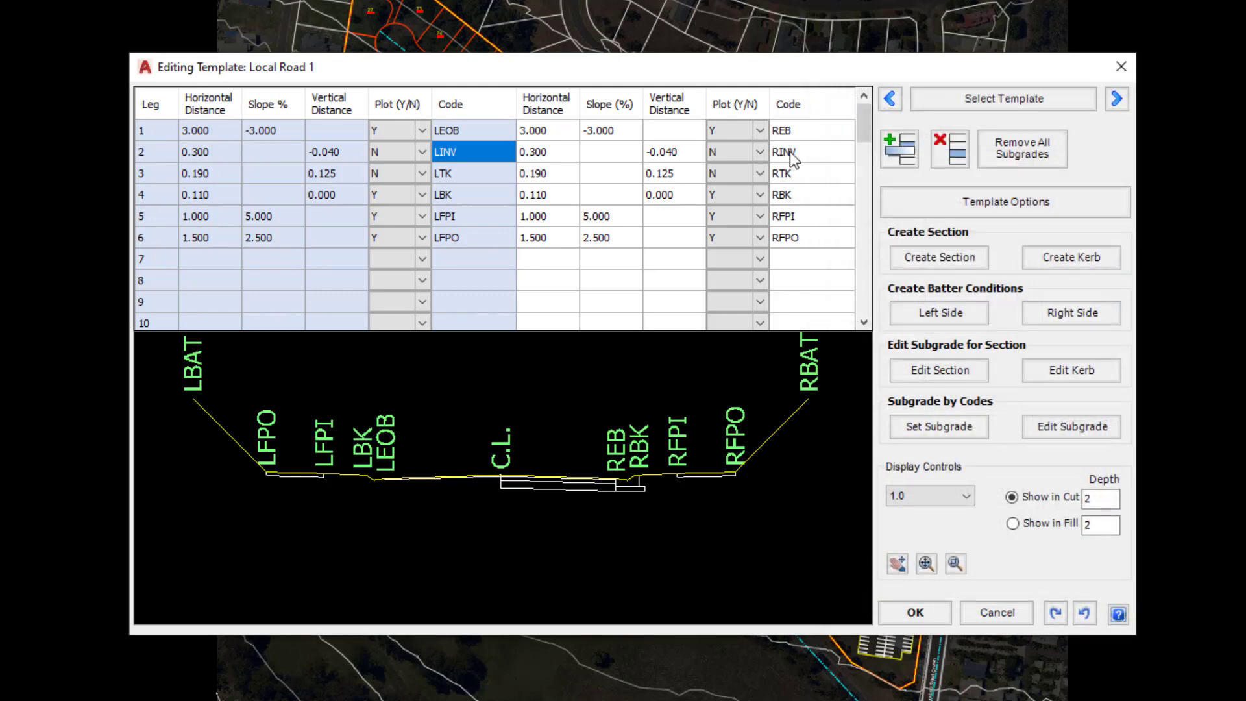
click(809, 135)
text(REOB)
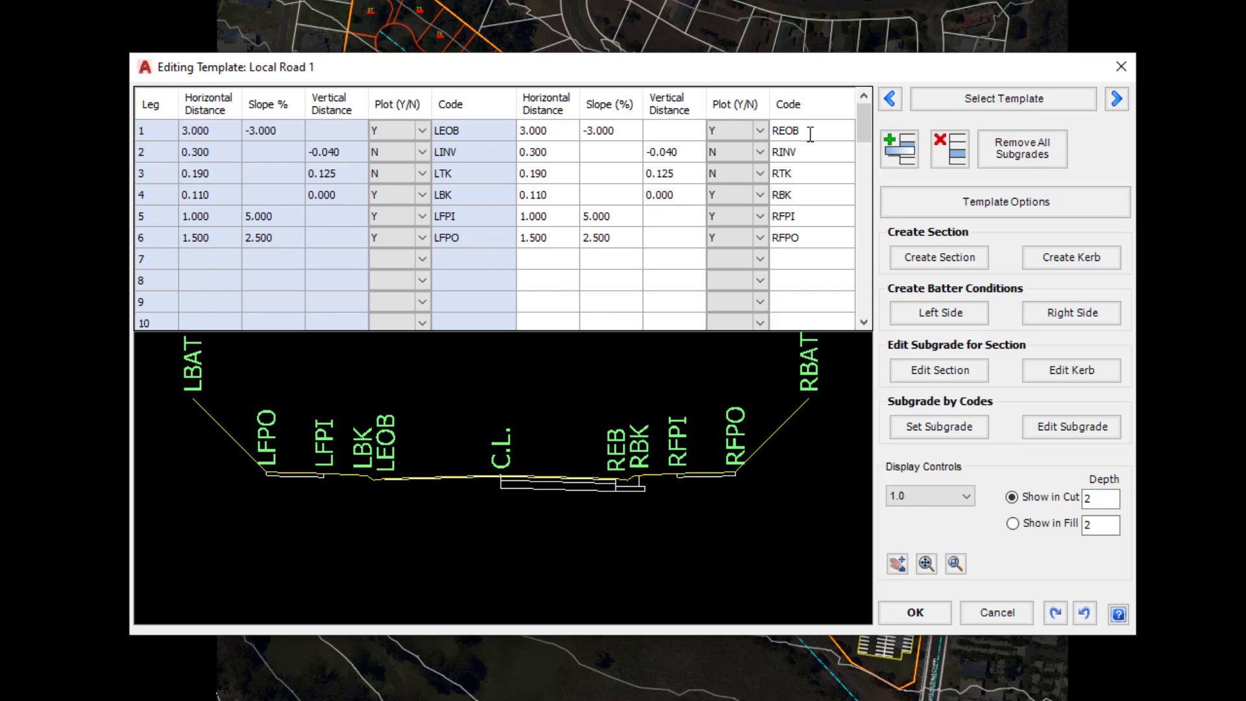
key(Return)
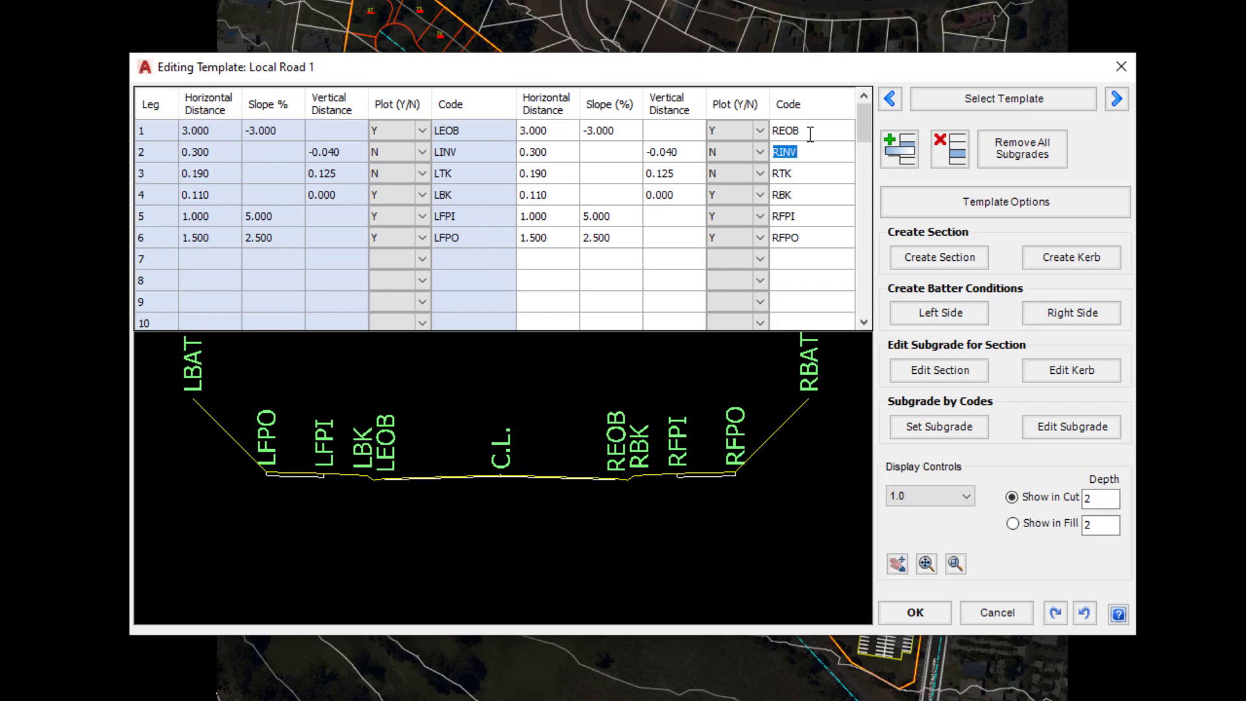
scroll(469, 485, up, 3)
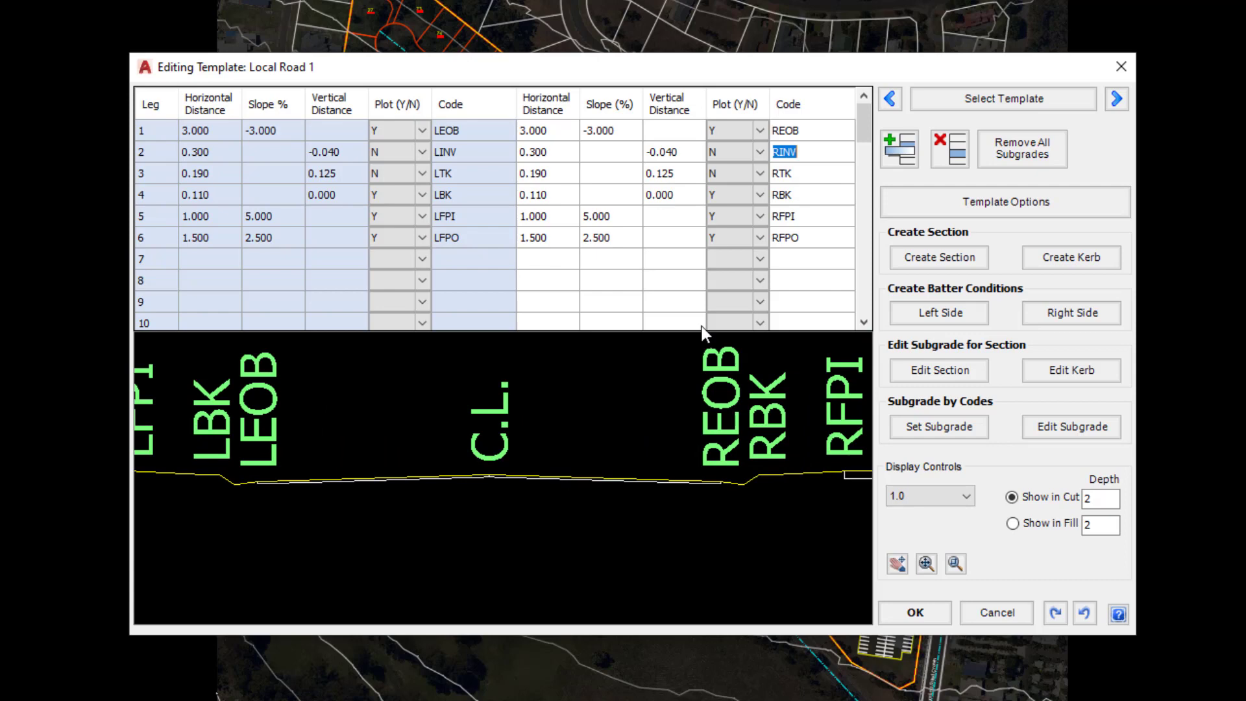
Restore the right code to REB so its kerb subgrade shows again.
click(810, 130)
text(REB)
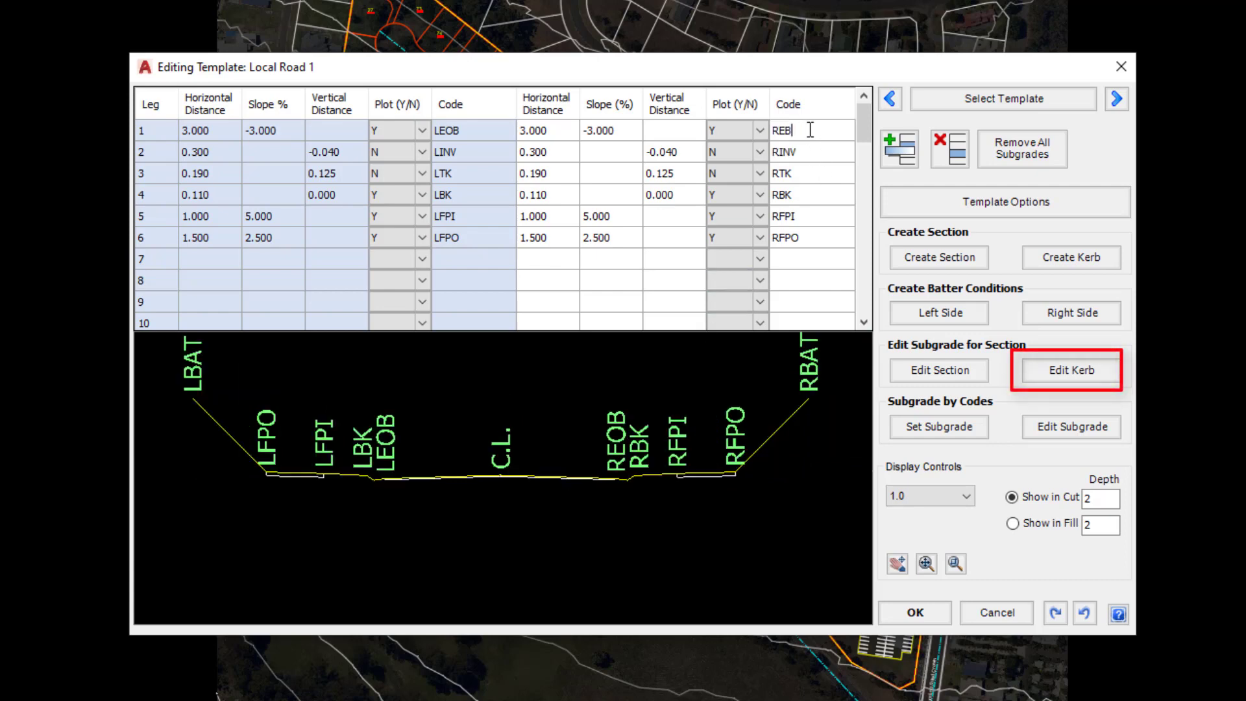
key(Return)
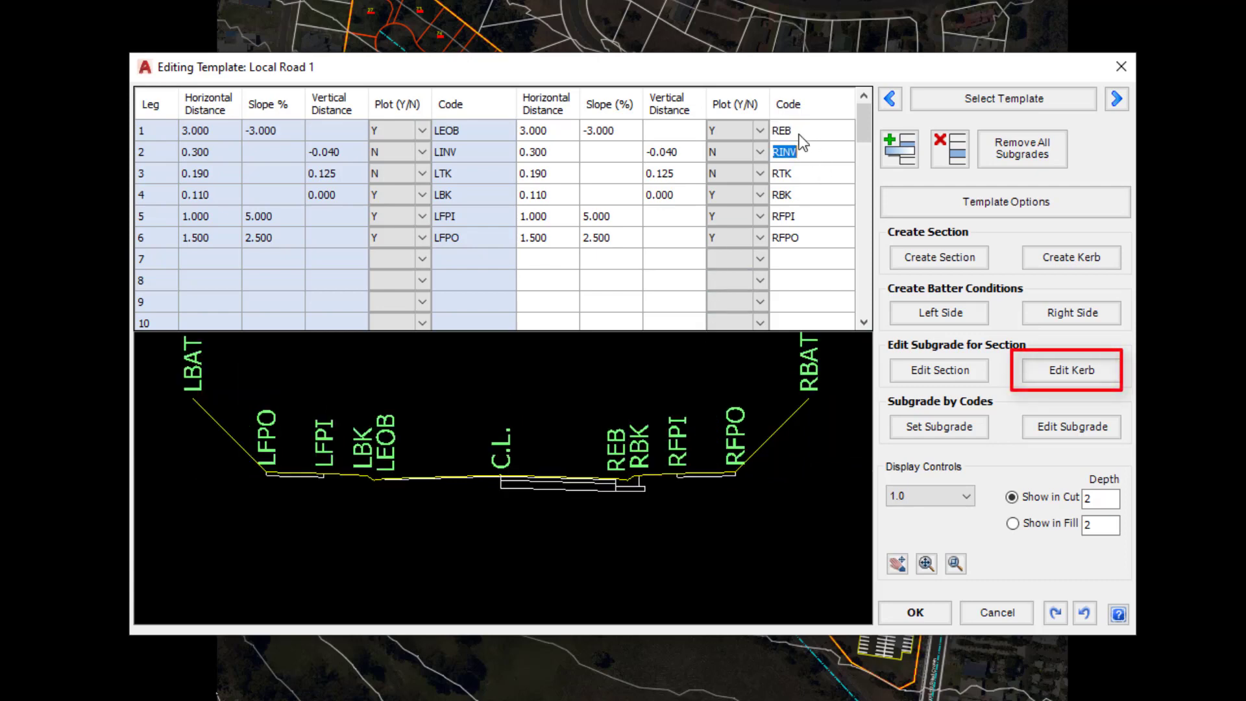
click(370, 480)
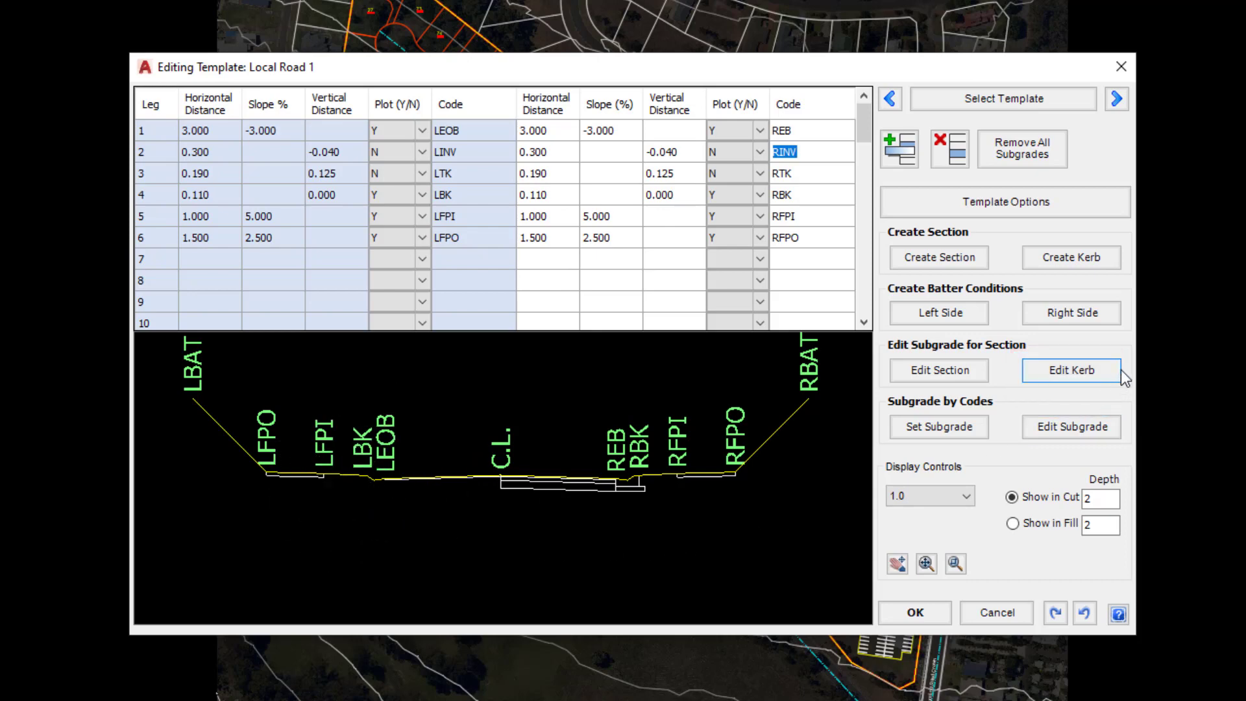
Open kerb subgrade editing for the left kerb, defined by codes LEOB and LBK.
click(1048, 371)
click(669, 386)
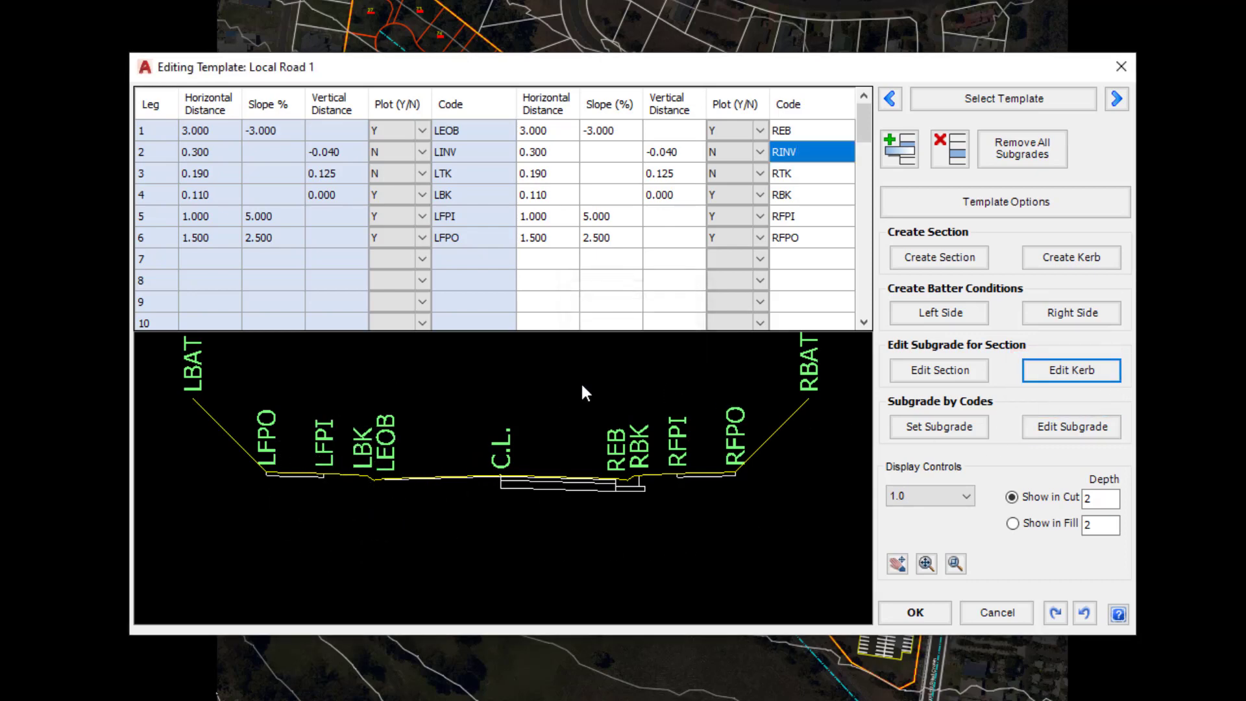
scroll(371, 481, up, 3)
click(370, 481)
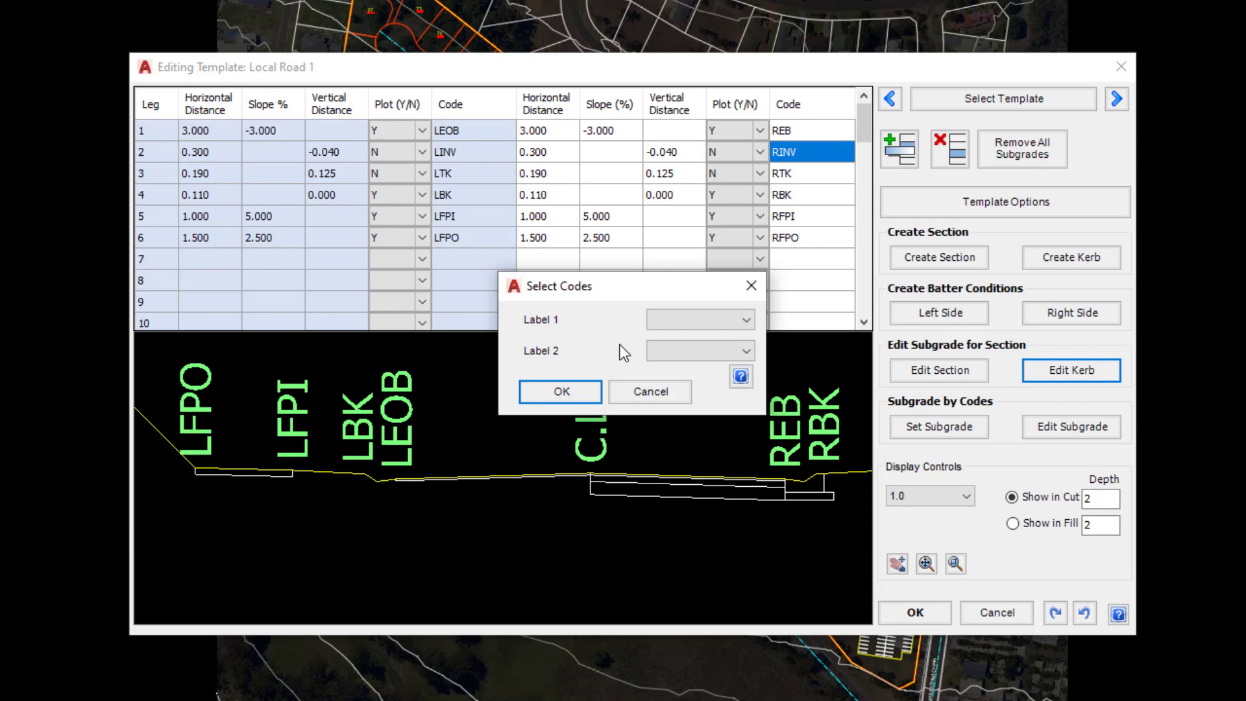
click(672, 321)
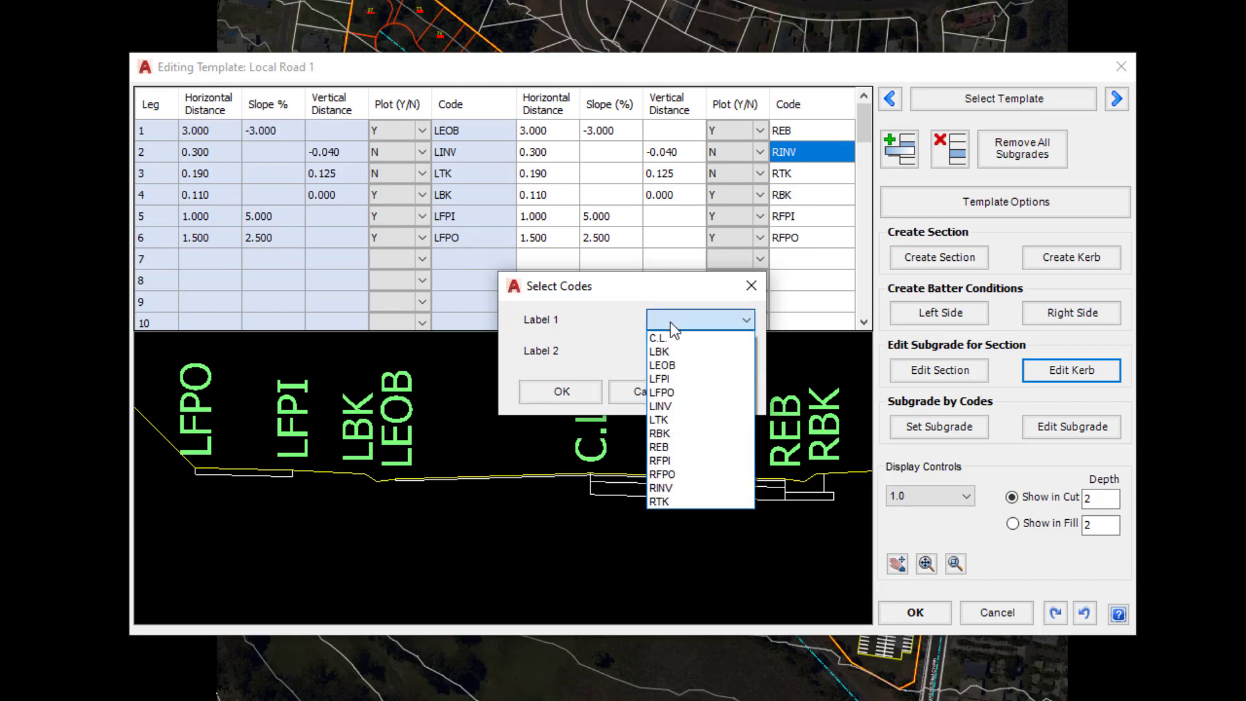
click(679, 364)
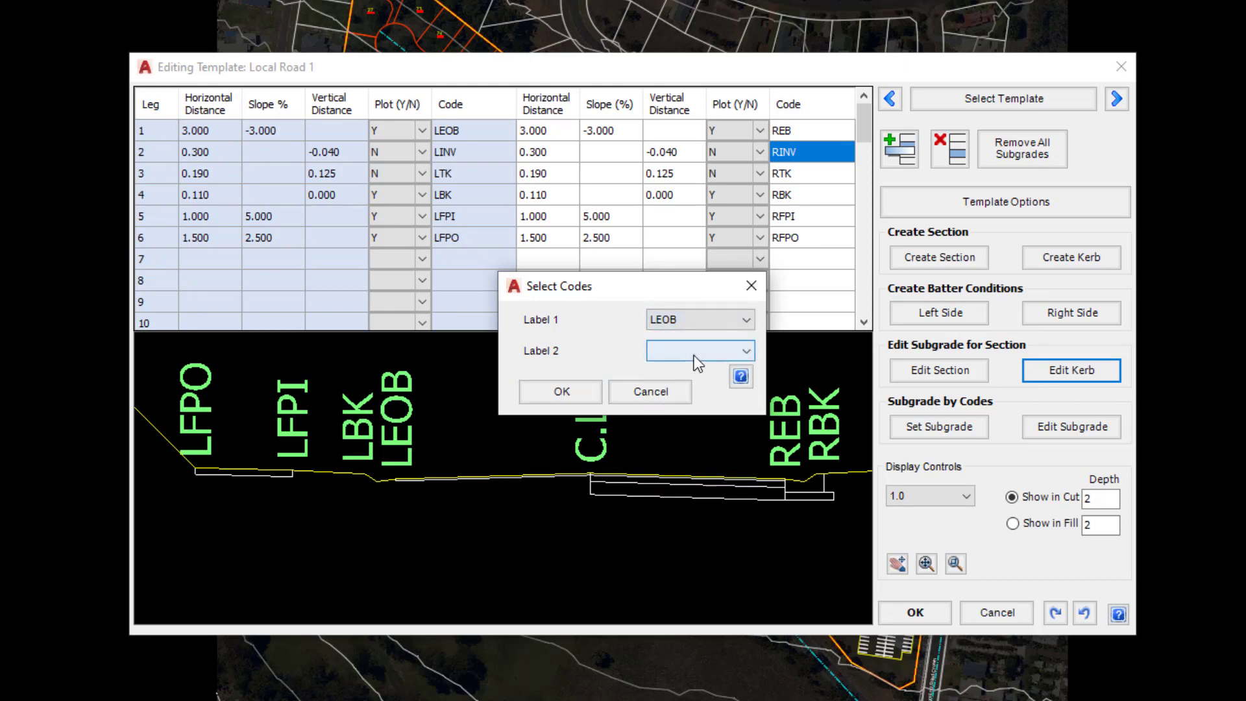
click(695, 355)
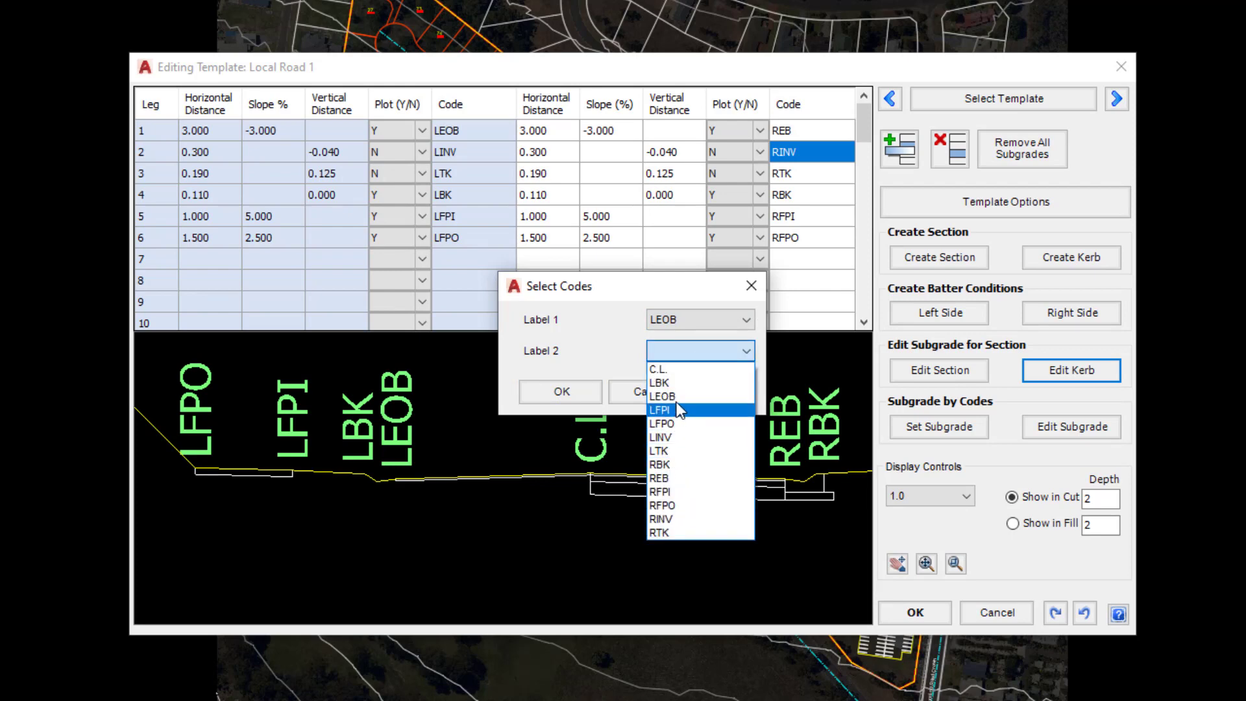
click(662, 382)
click(562, 392)
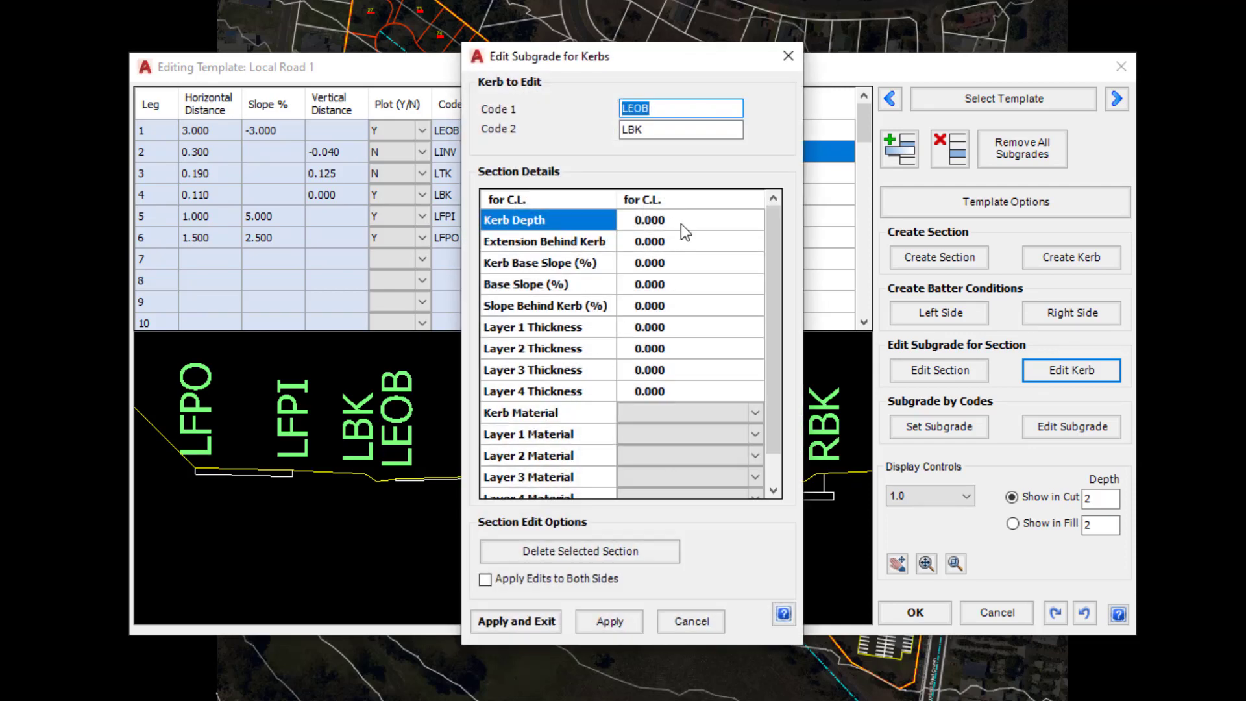
Set the LEOB–LBK kerb depth to 0.2, applied to both sides.
click(688, 220)
click(689, 220)
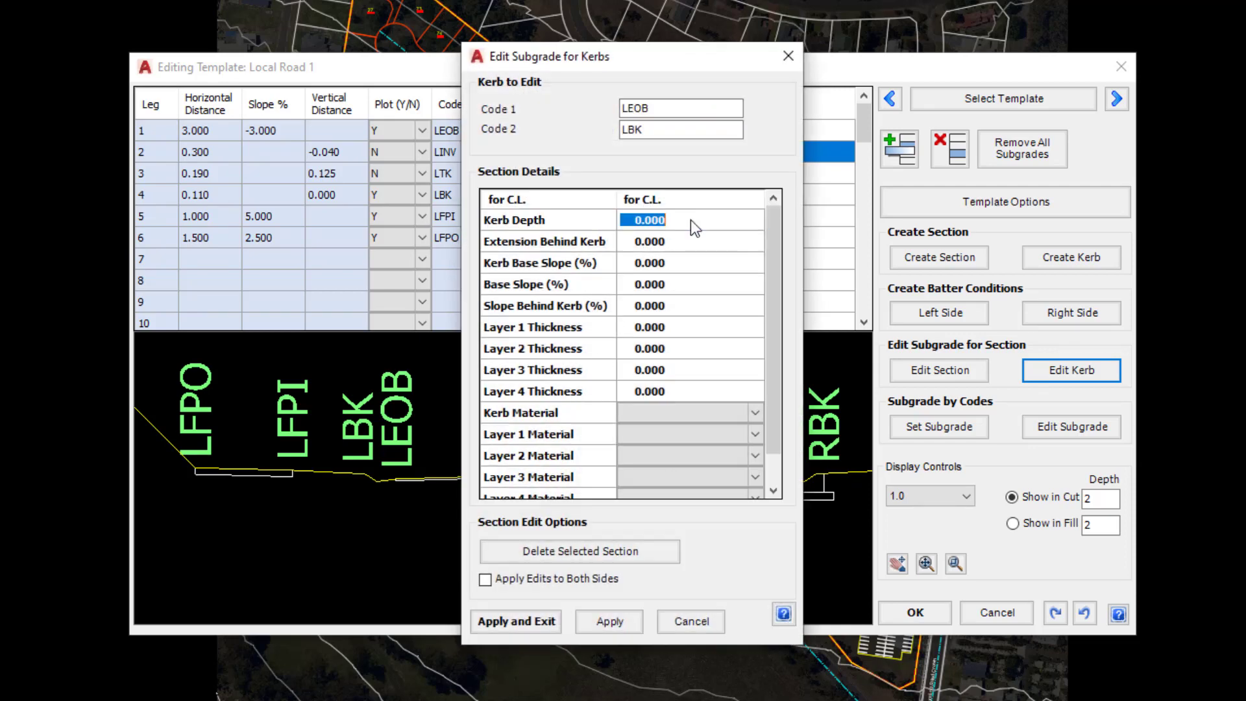
click(675, 248)
click(672, 262)
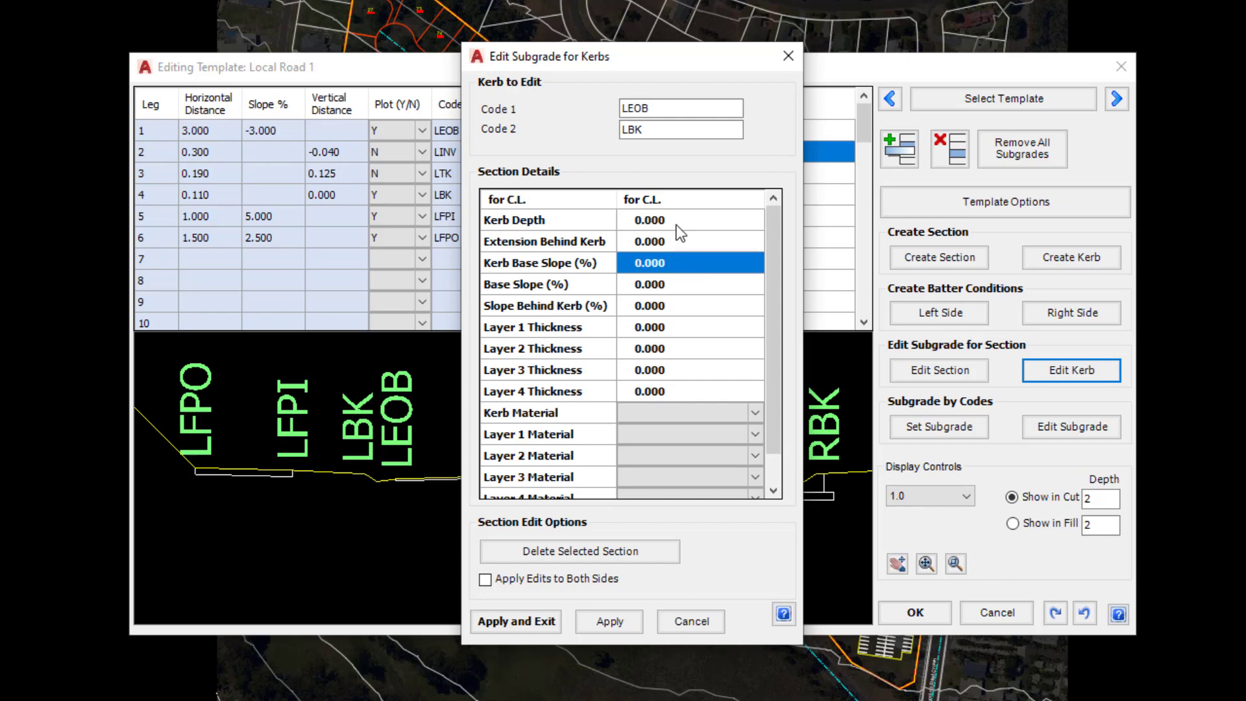
click(680, 220)
click(684, 222)
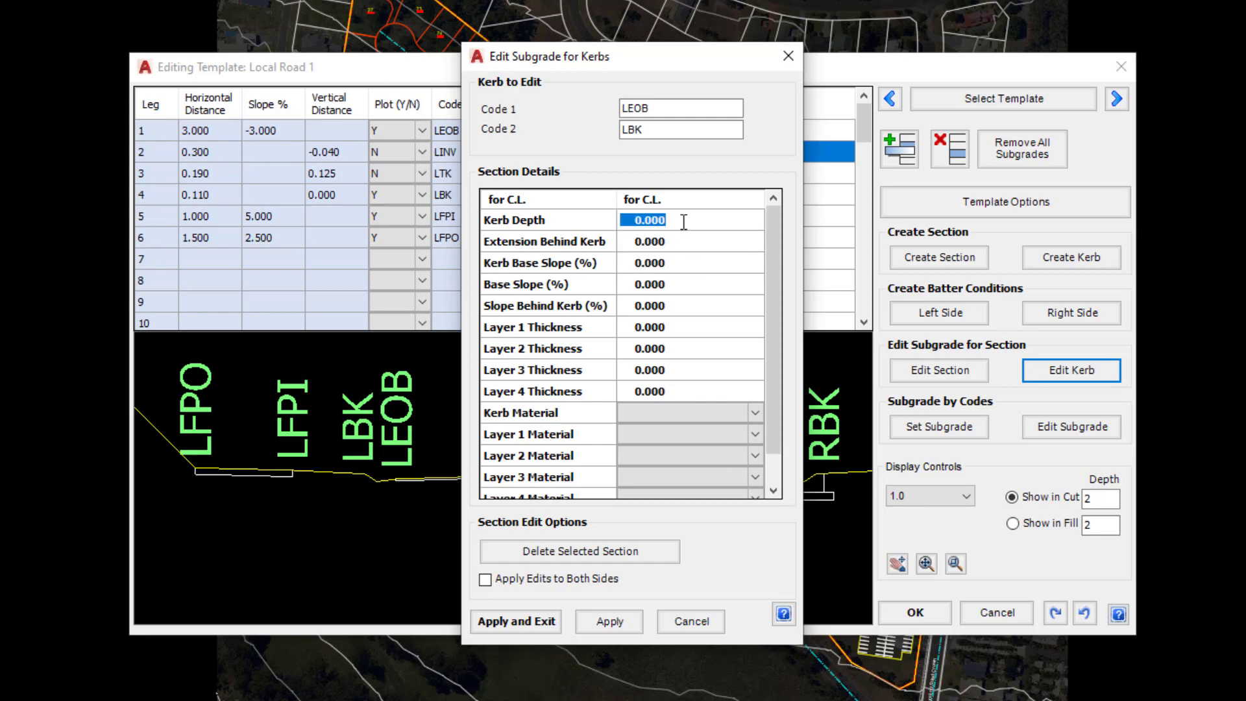
text(.2)
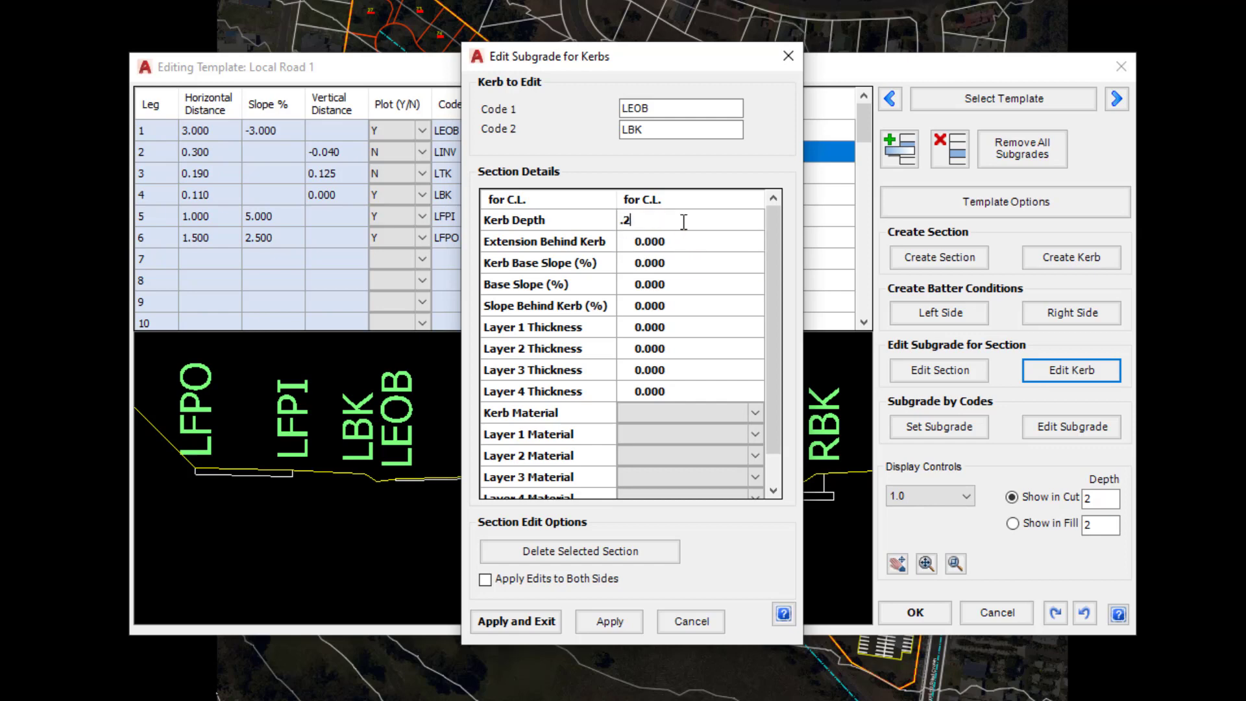
click(484, 586)
click(486, 587)
click(486, 582)
click(492, 618)
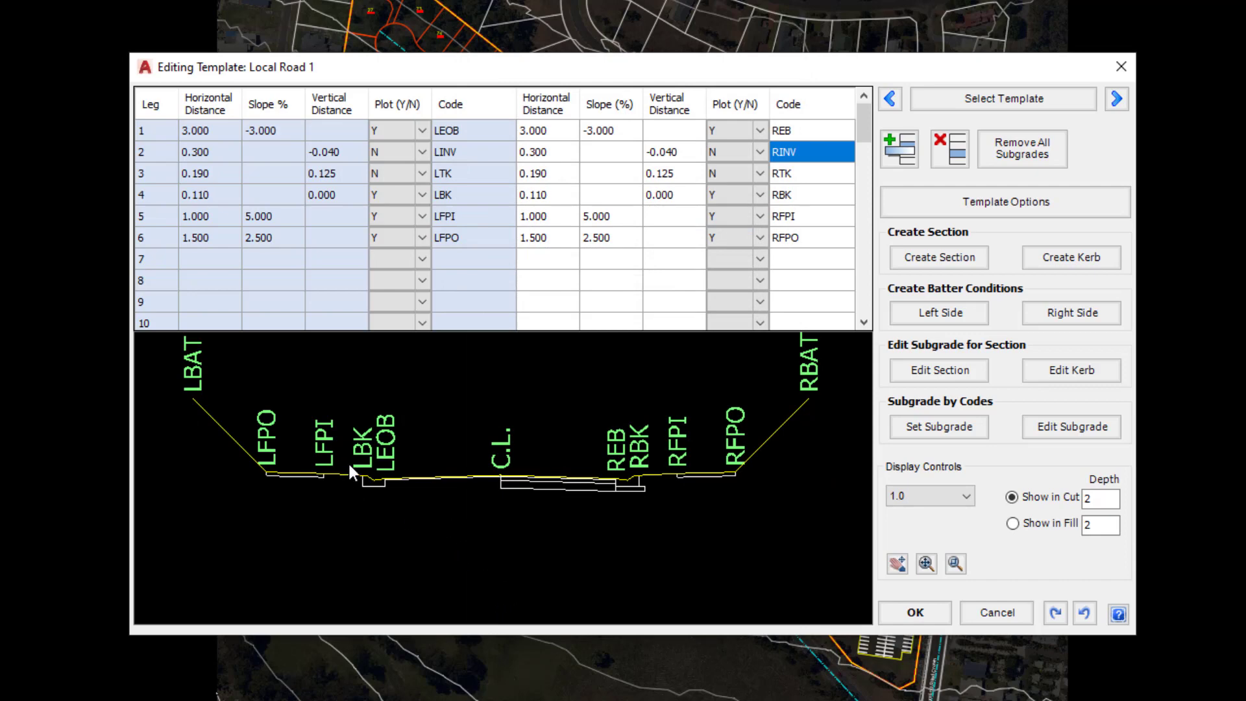
scroll(389, 471, up, 4)
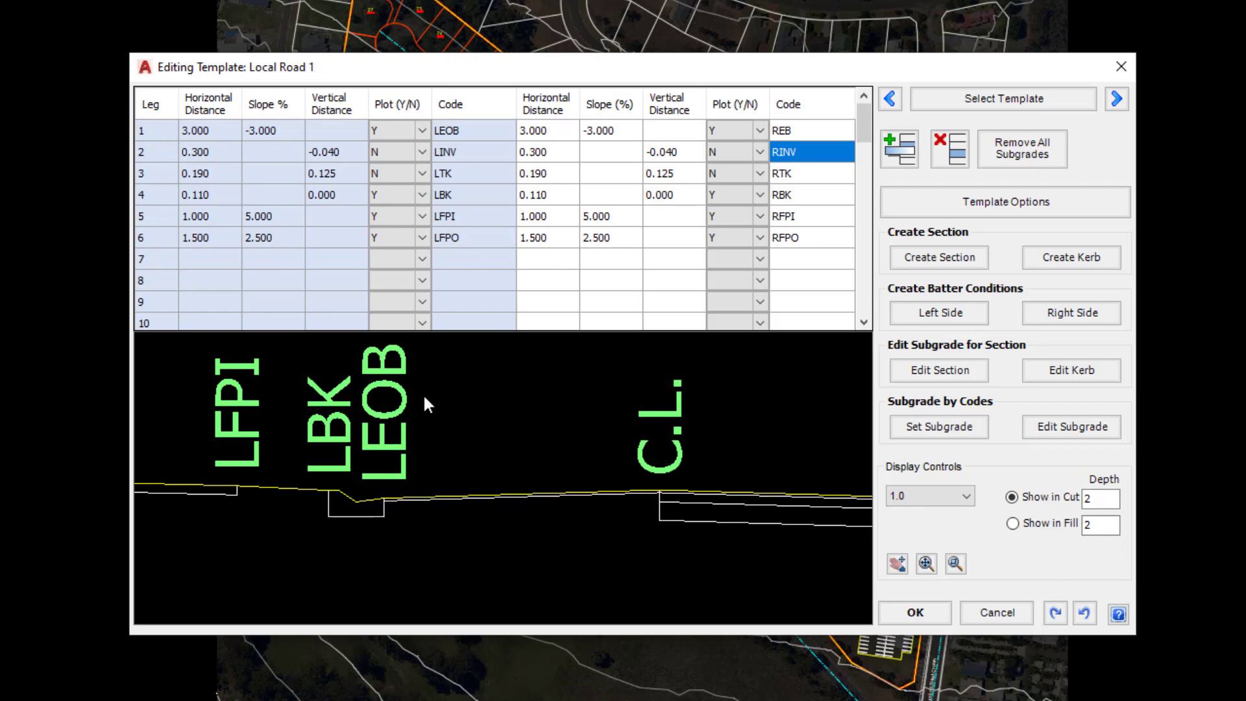
click(466, 150)
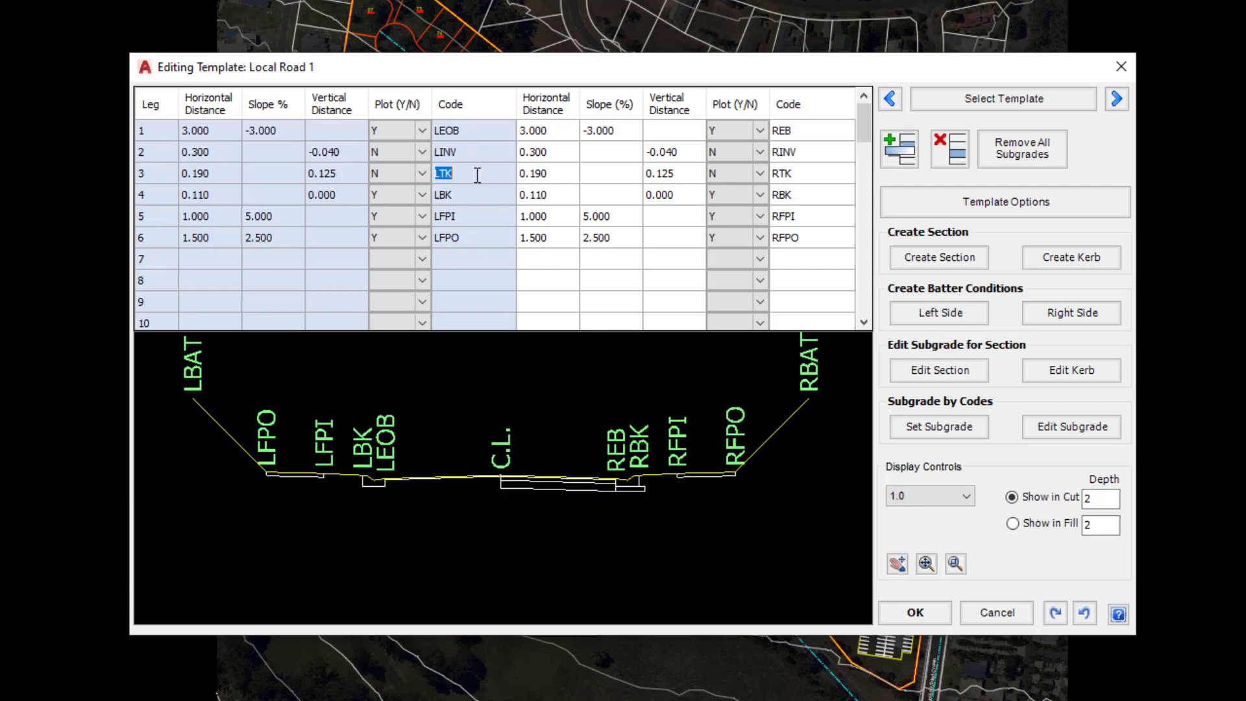
click(473, 193)
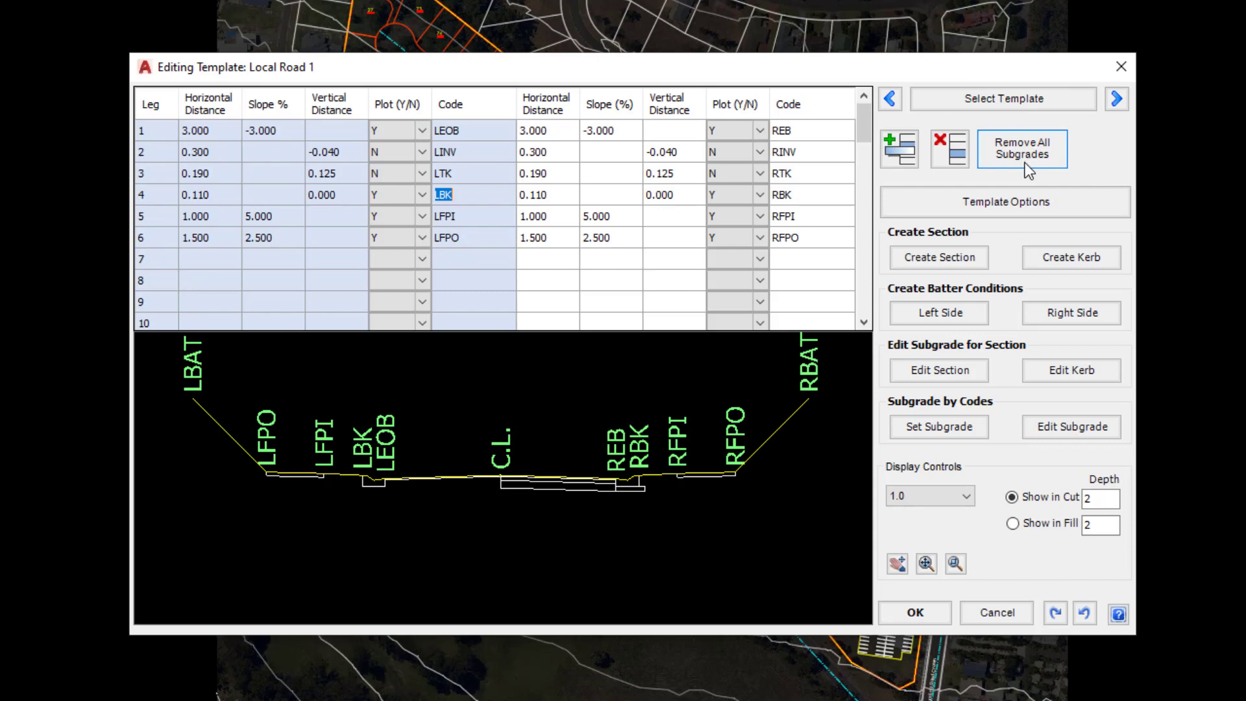
Change row 1's left code from LEOB back to LEB.
click(474, 131)
text(LE)
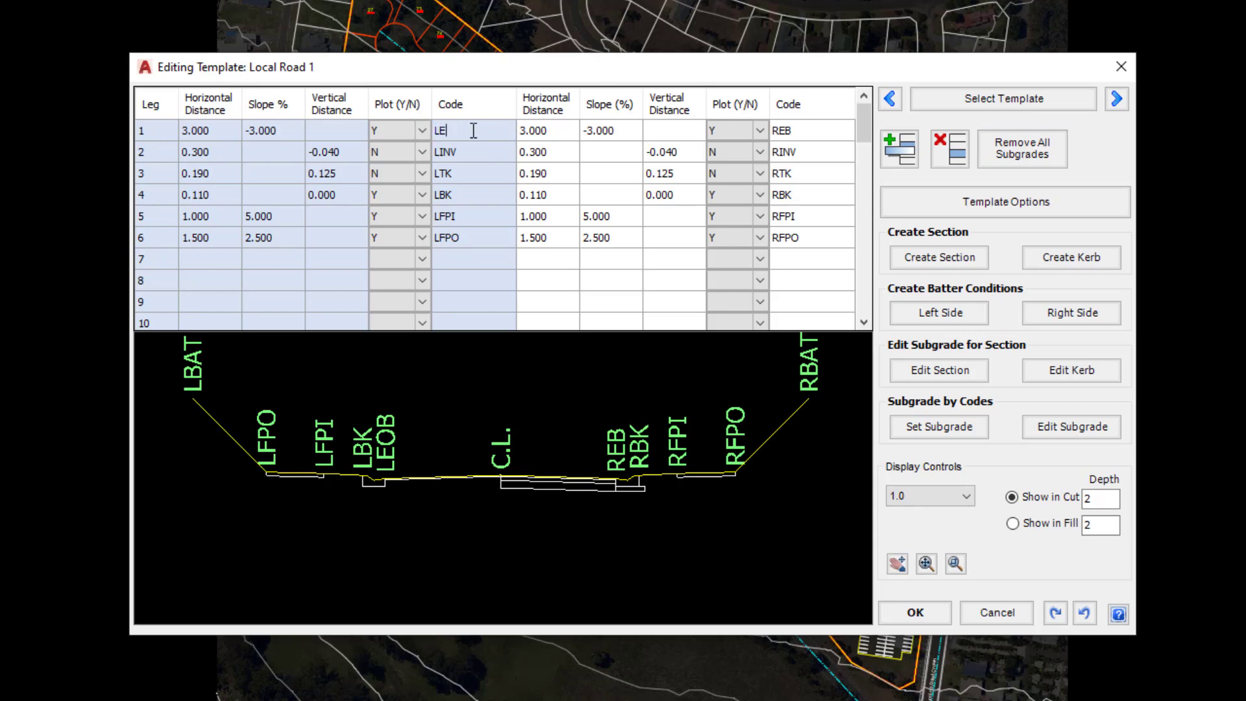
text(B)
click(462, 150)
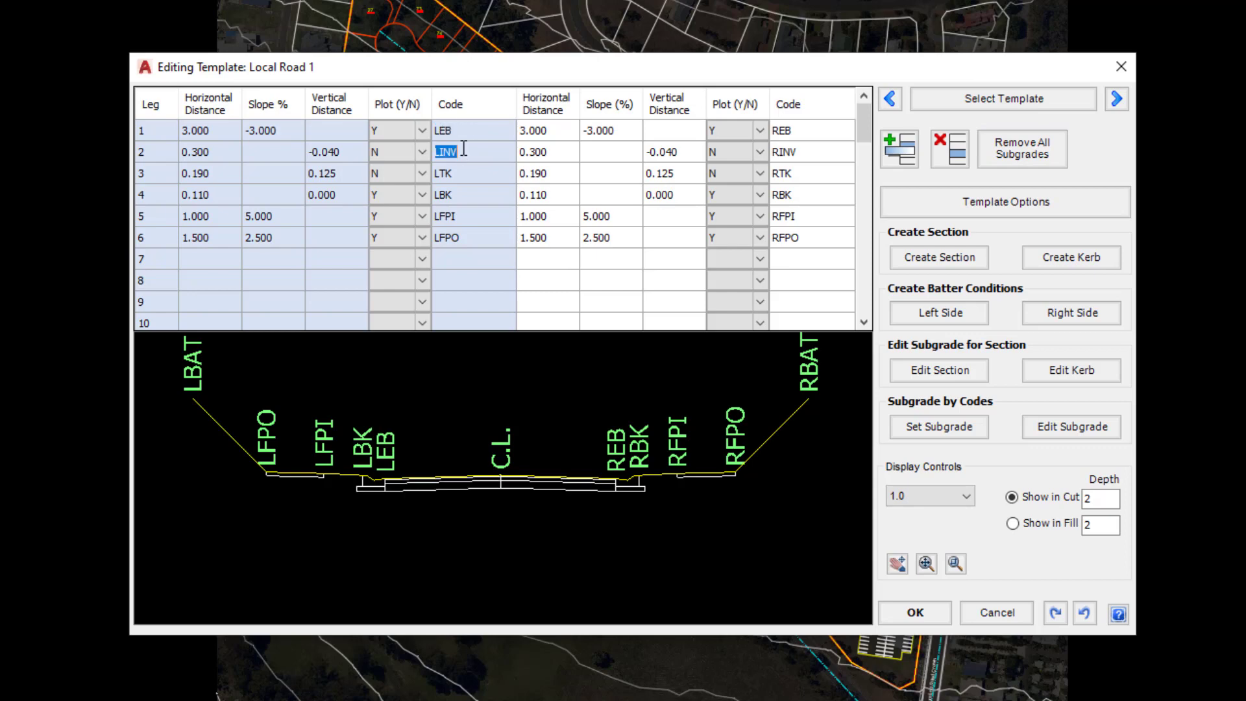